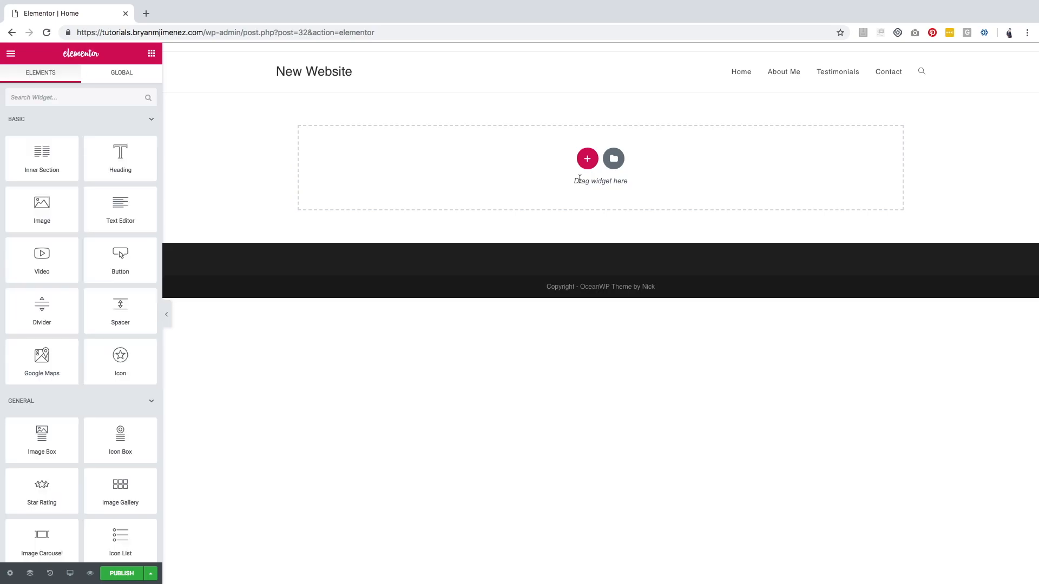
# Step: Add a new single-column section to the page and set its height to Fit To Screen
pyautogui.click(587, 158)
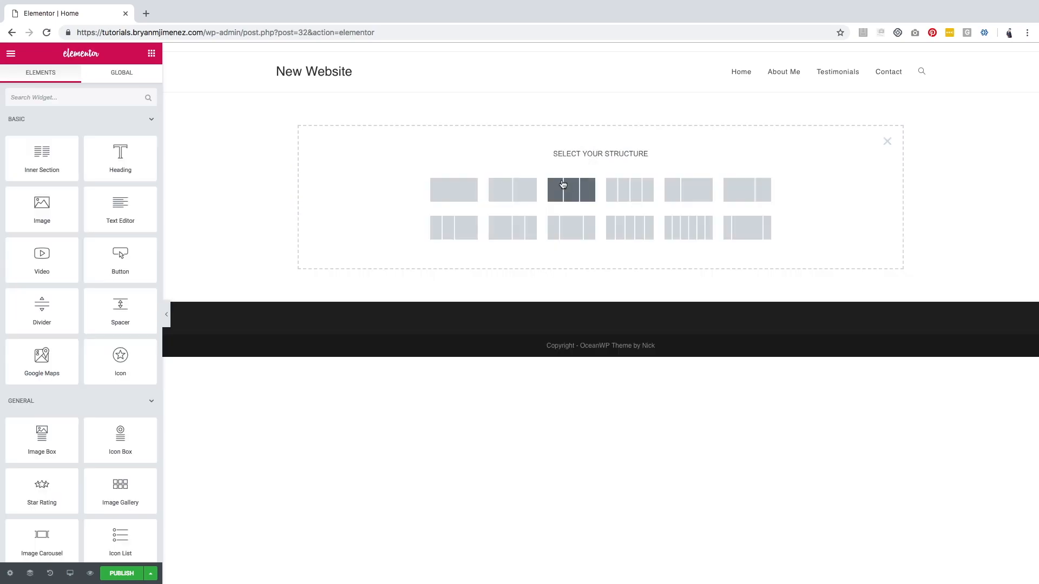
pyautogui.click(465, 182)
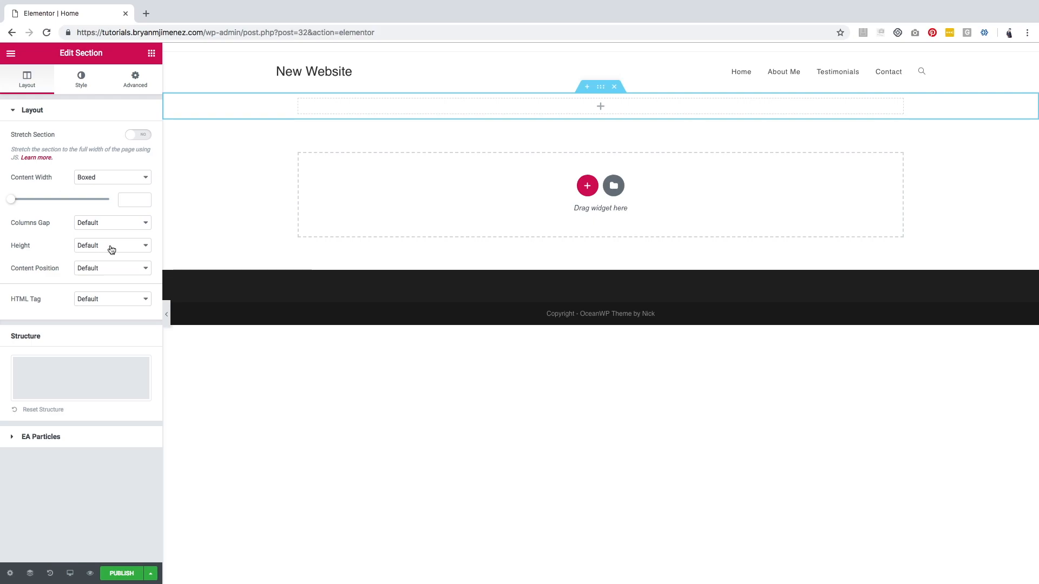
pyautogui.click(111, 249)
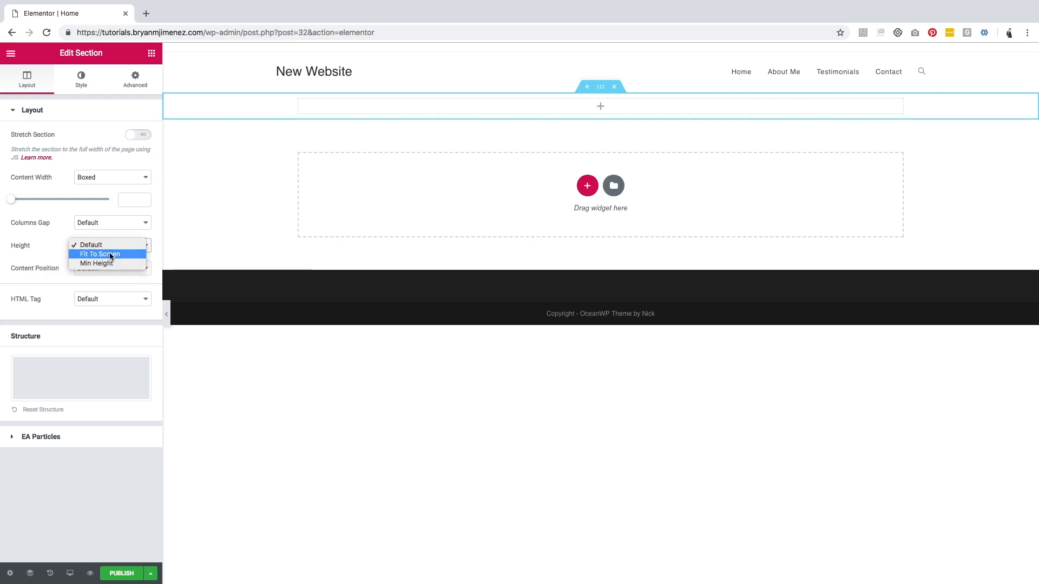
pyautogui.click(111, 254)
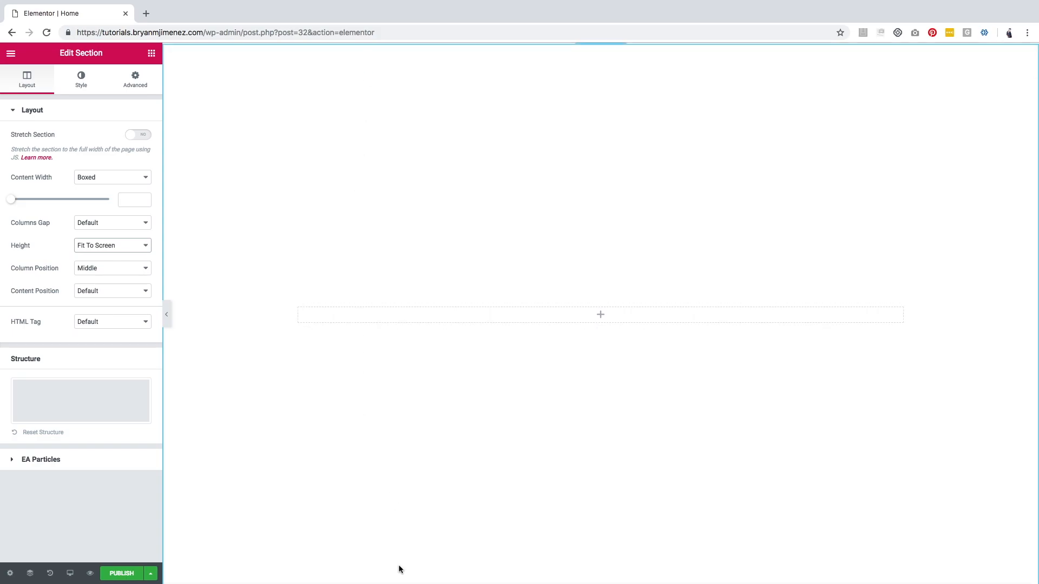
pyautogui.scroll(-1, 399, 256)
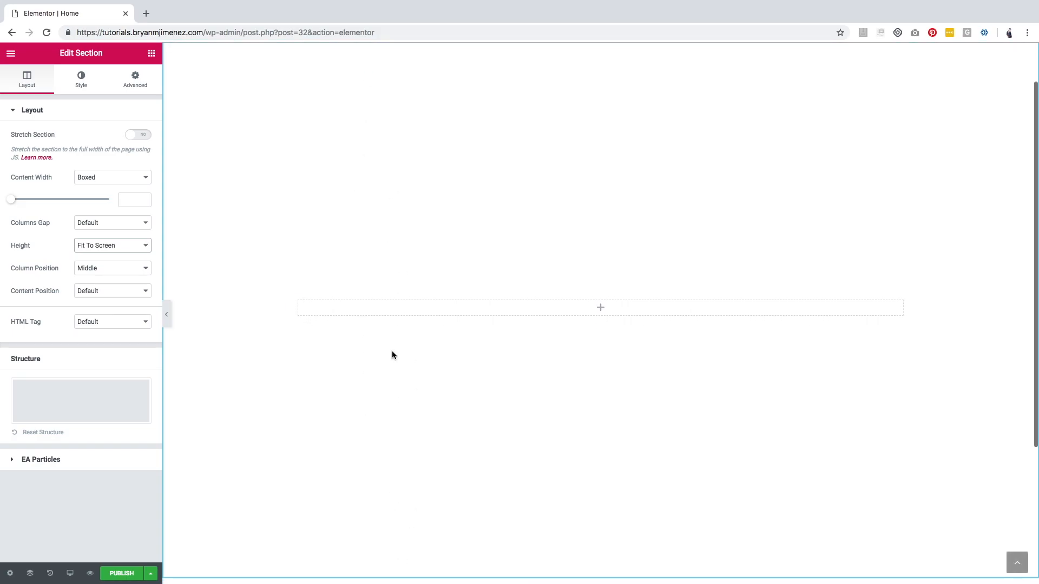
pyautogui.scroll(2, 367, 260)
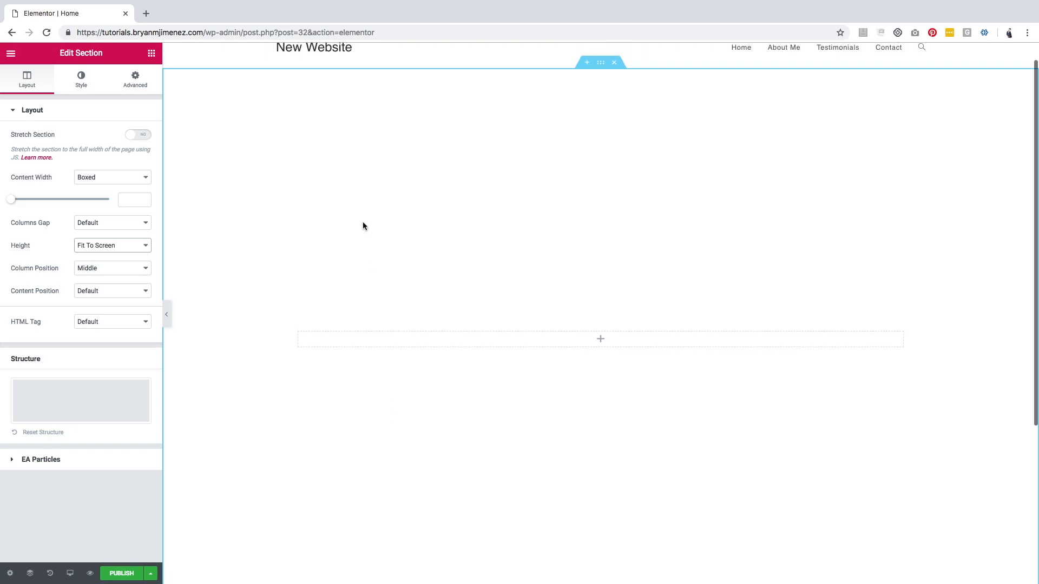
# Step: Give the section a Classic background using the city skyline photo from the media library
pyautogui.click(83, 86)
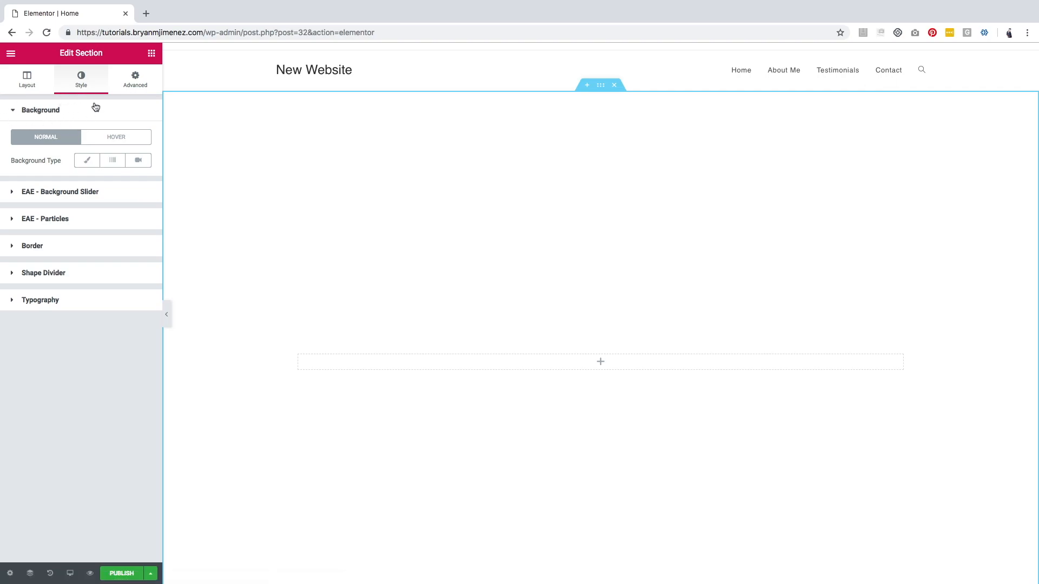
pyautogui.click(86, 163)
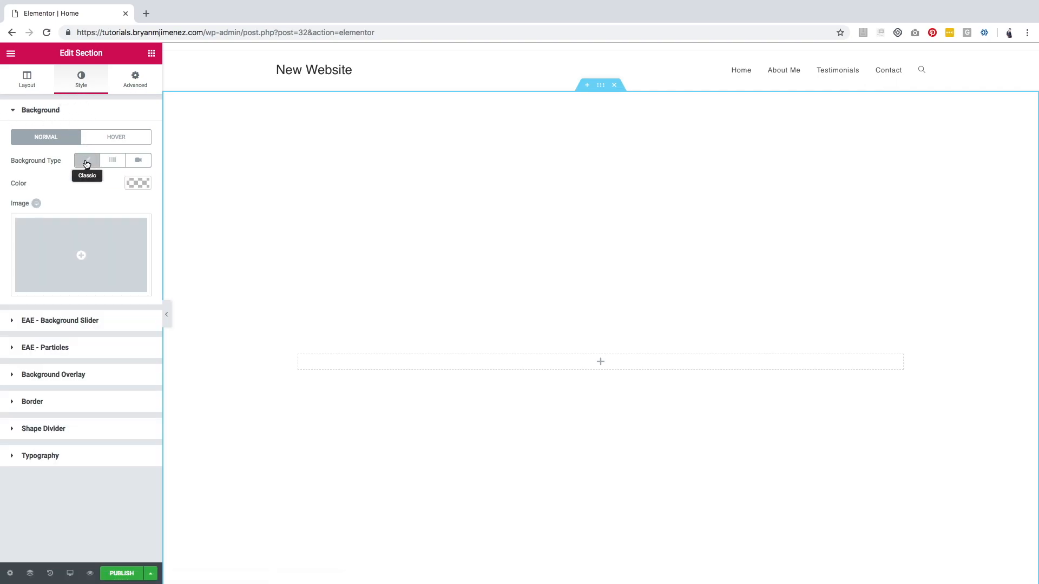
pyautogui.click(73, 257)
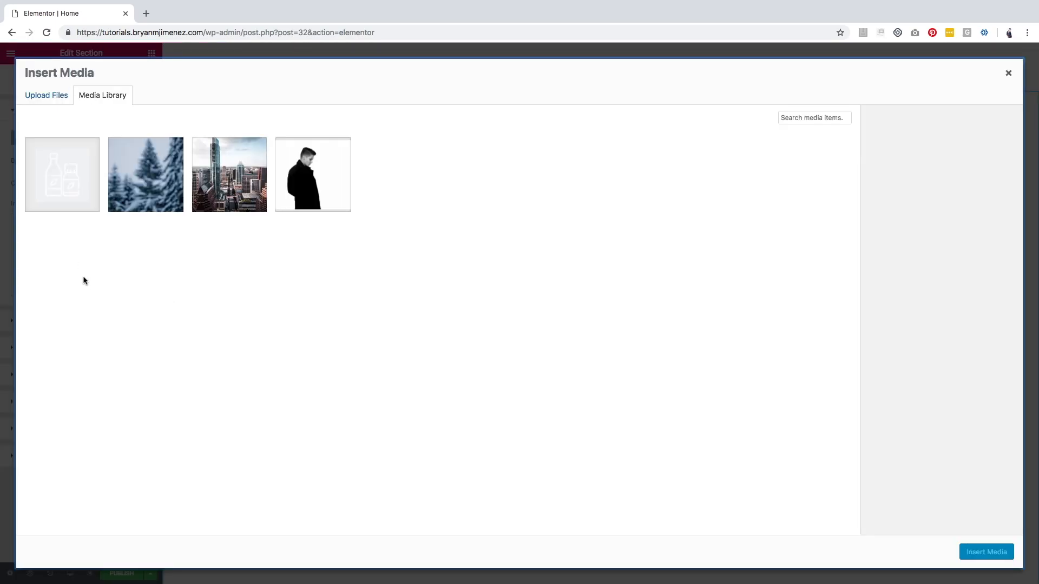
pyautogui.click(229, 175)
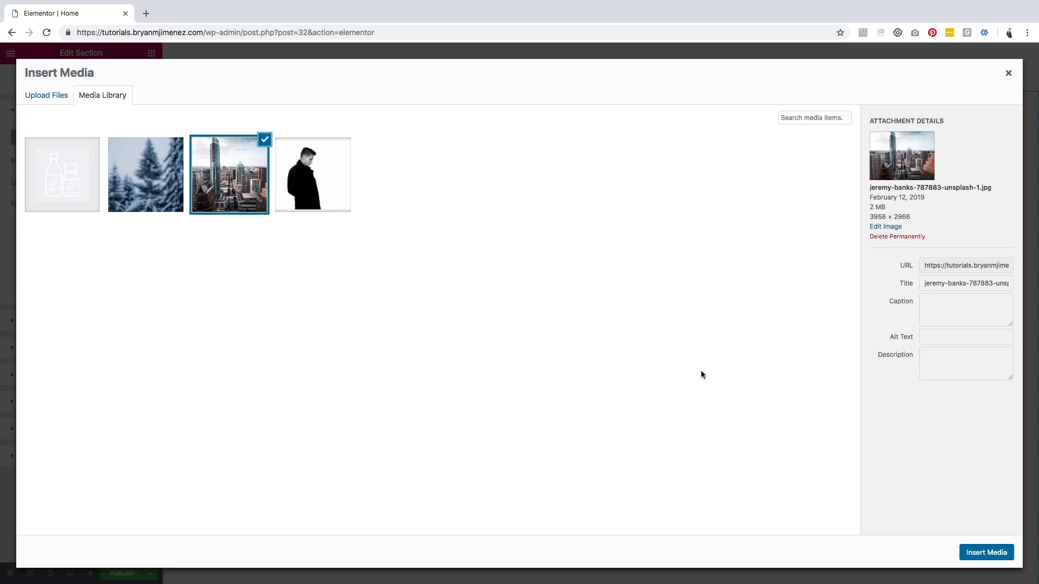
pyautogui.click(986, 552)
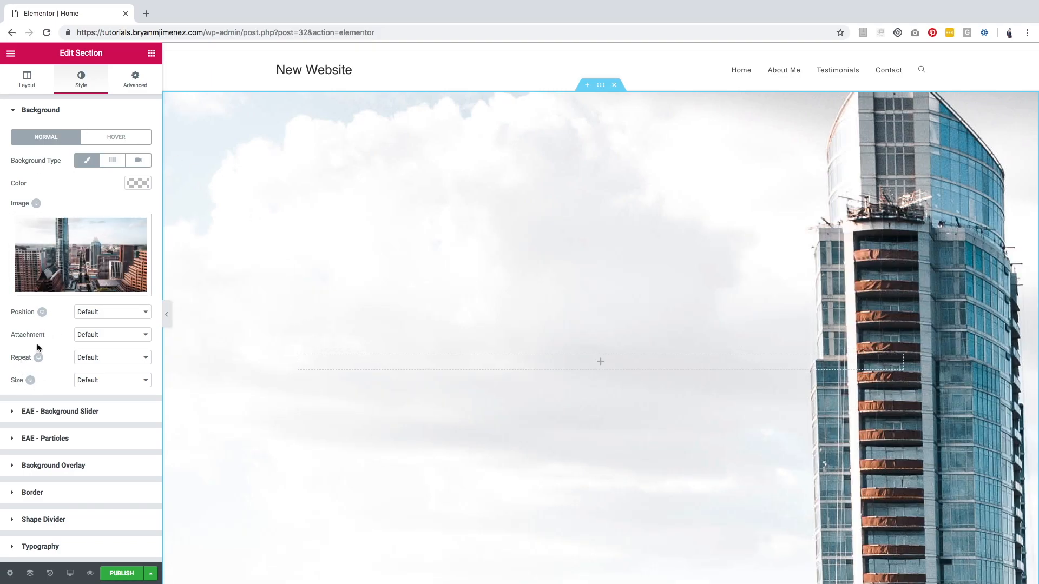
# Step: Set the background image's position to Center Center, attachment to Fixed, repeat to No-repeat and size to Cover
pyautogui.click(122, 316)
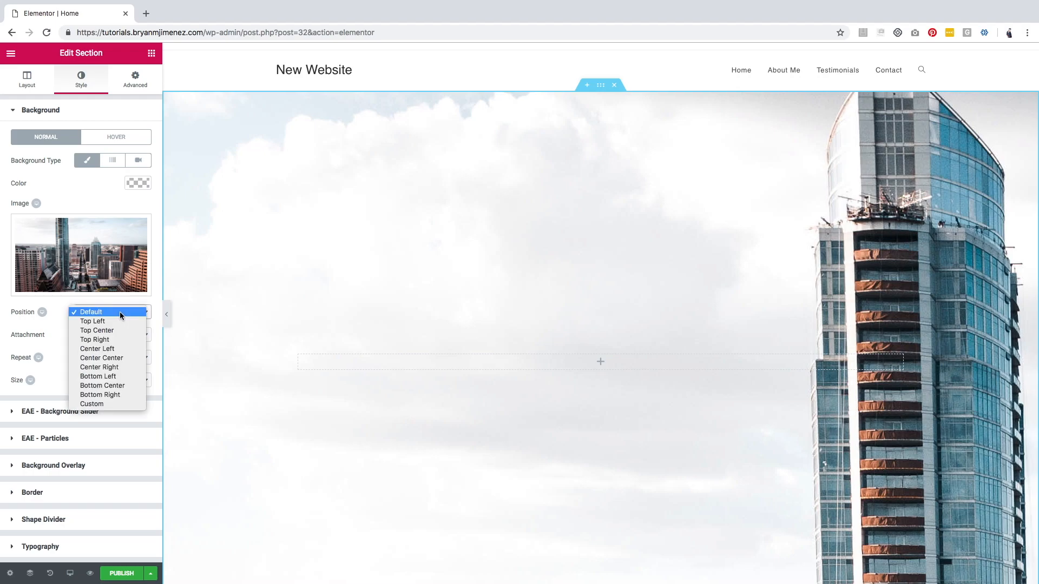
pyautogui.click(113, 359)
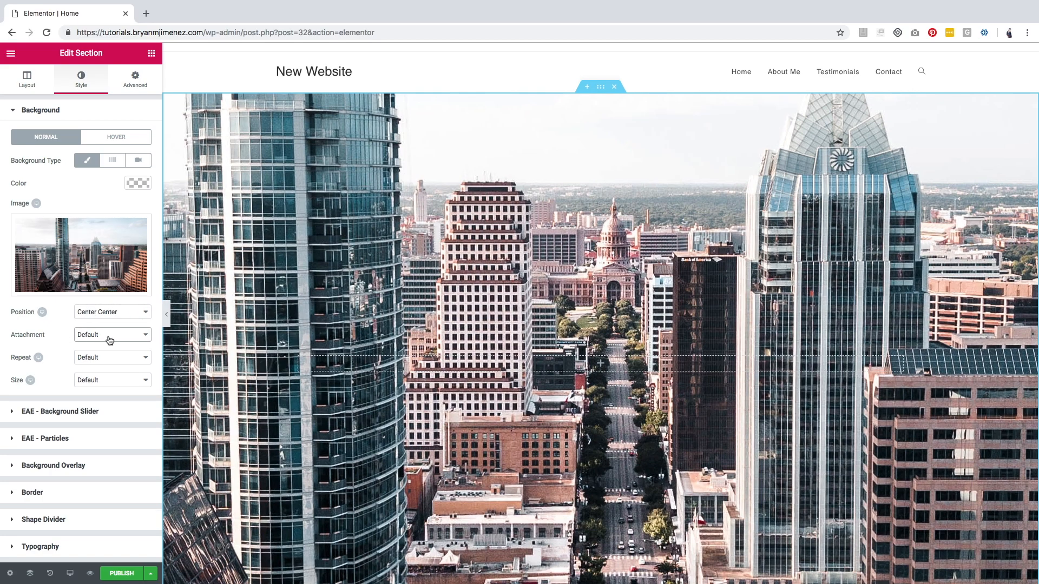
pyautogui.click(118, 338)
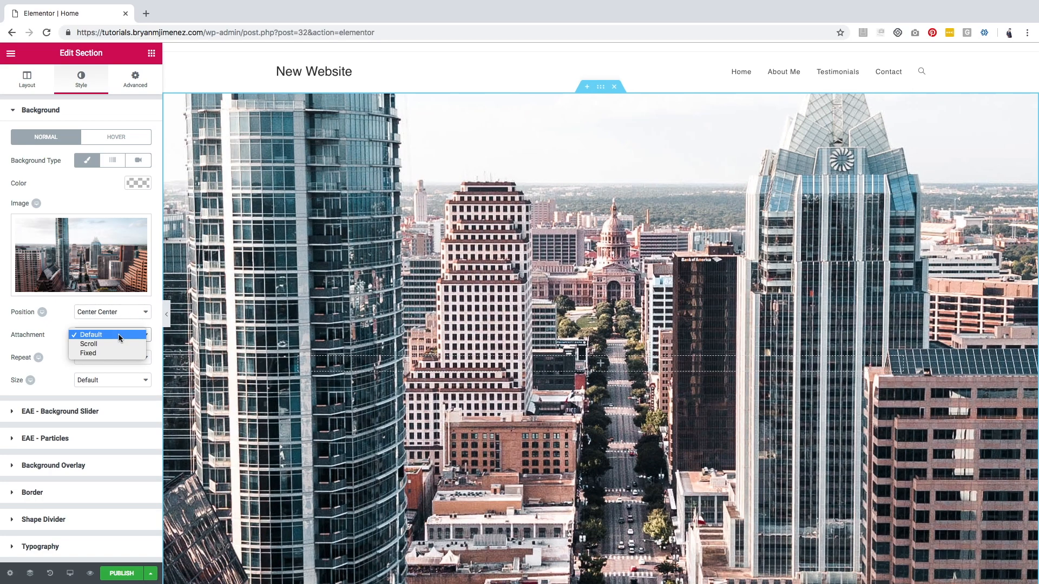
pyautogui.click(97, 352)
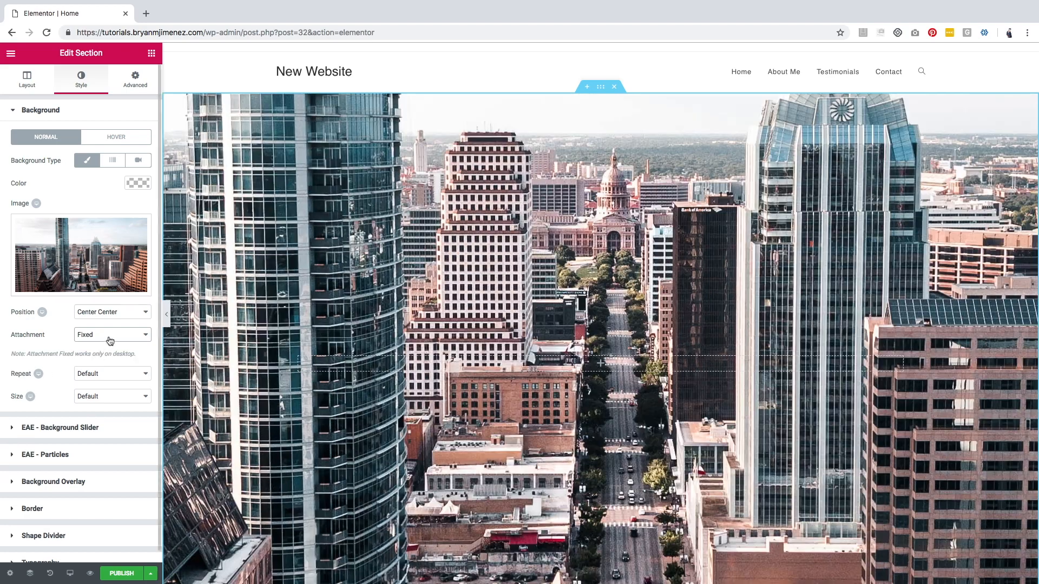
pyautogui.click(115, 376)
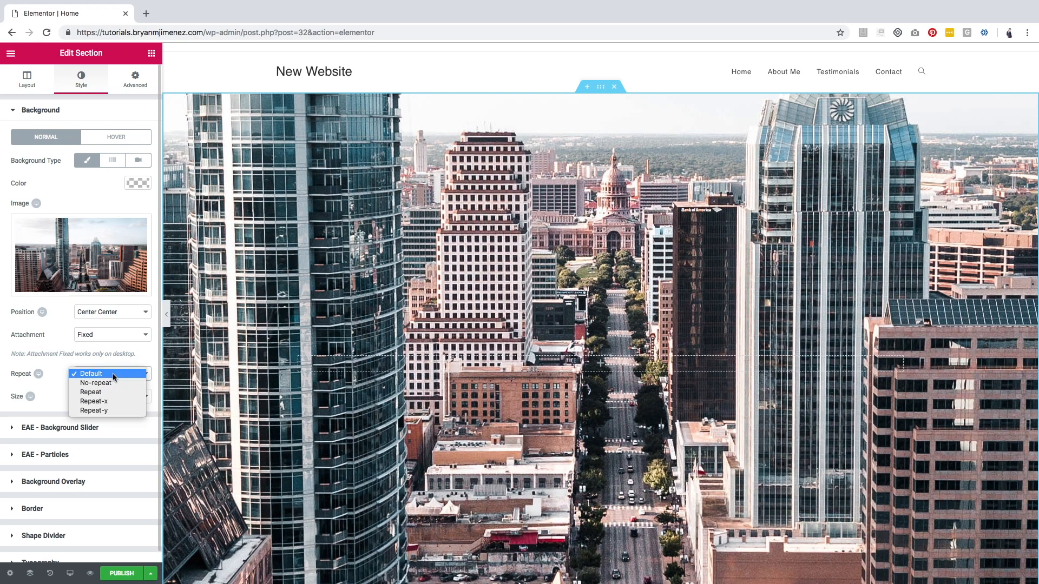
pyautogui.click(115, 382)
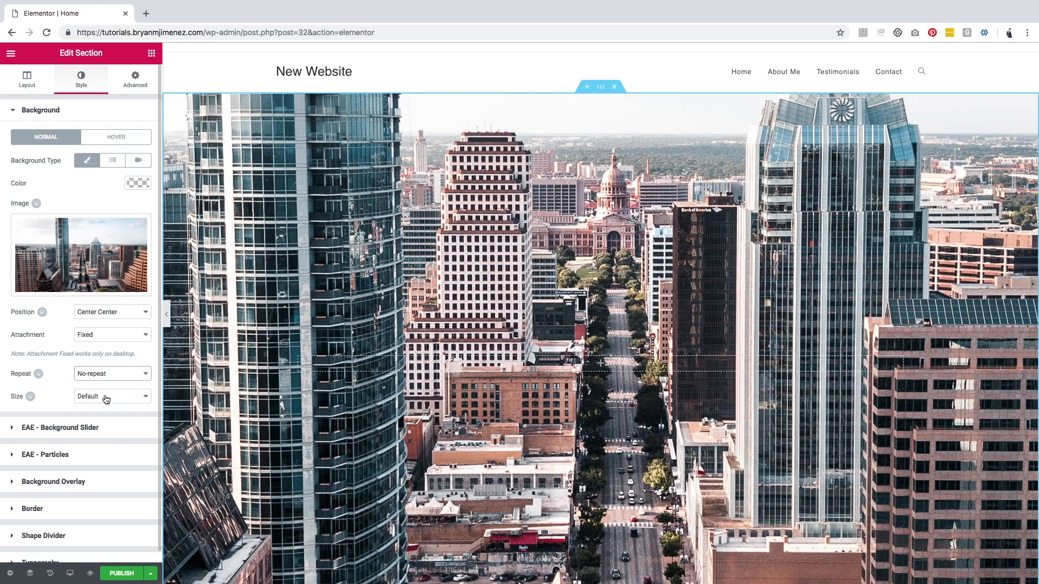
pyautogui.click(105, 396)
pyautogui.click(100, 415)
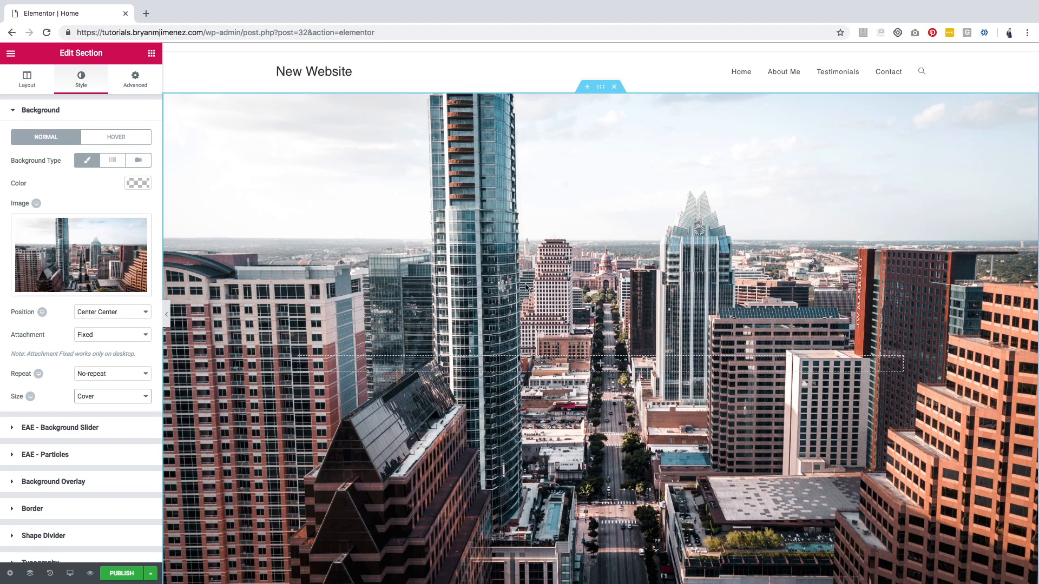
# Step: Examine how the section's fixed background image behaves while the page scrolls
pyautogui.scroll(-3, 526, 286)
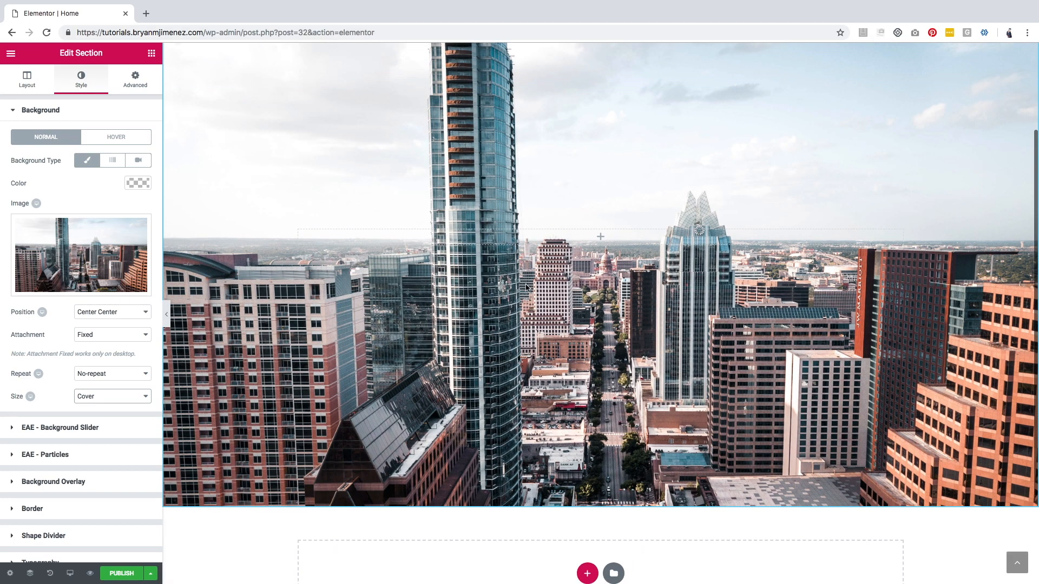
pyautogui.scroll(-2, 526, 287)
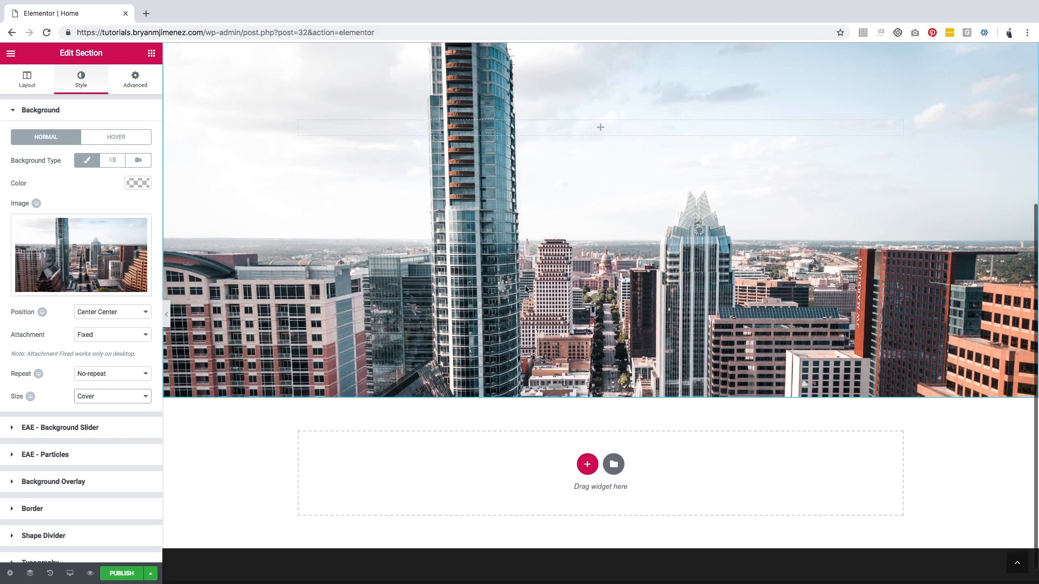
pyautogui.scroll(5, 524, 290)
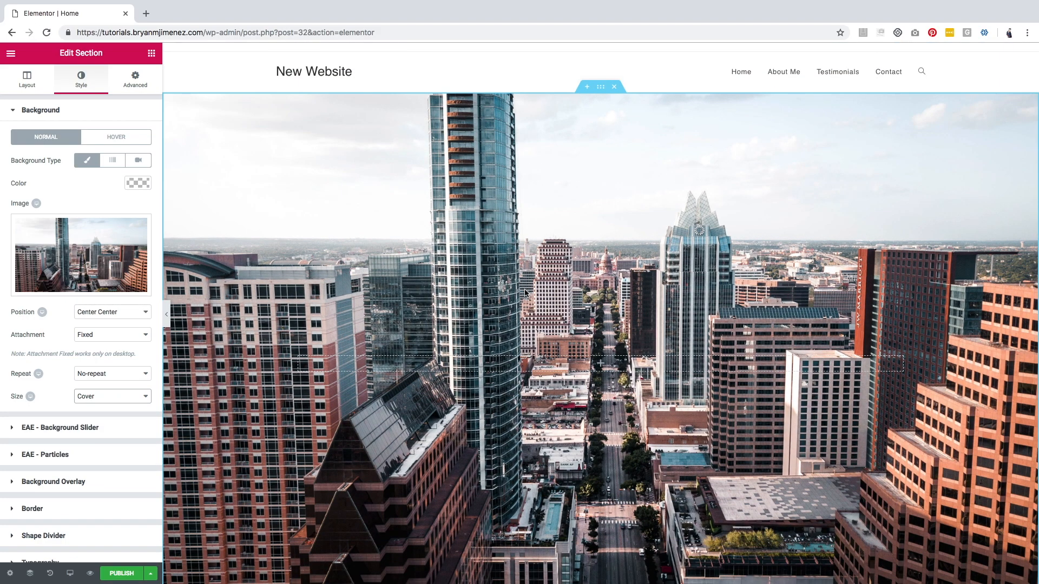
pyautogui.scroll(-1, 522, 292)
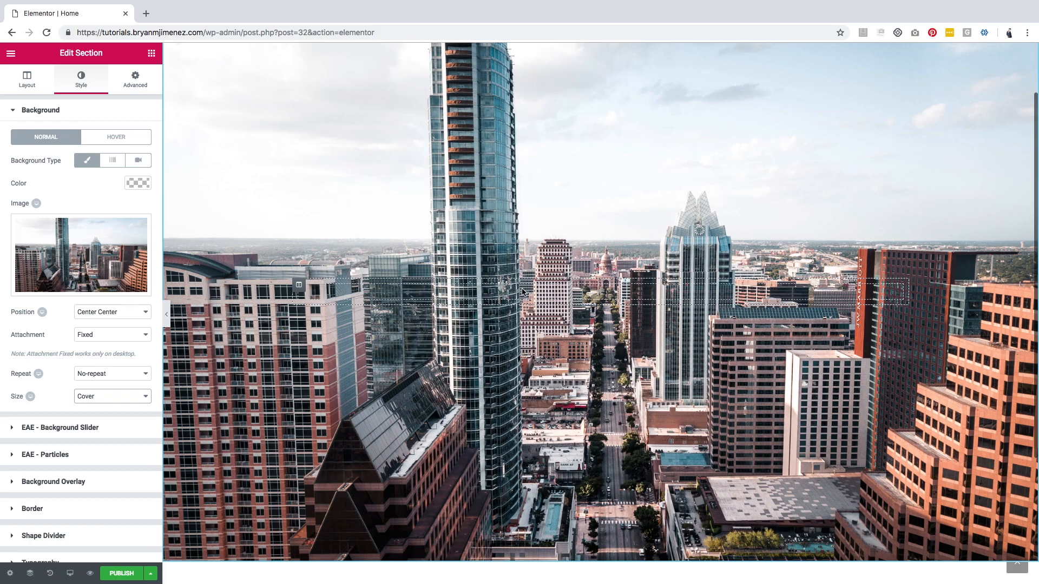
pyautogui.scroll(1, 269, 362)
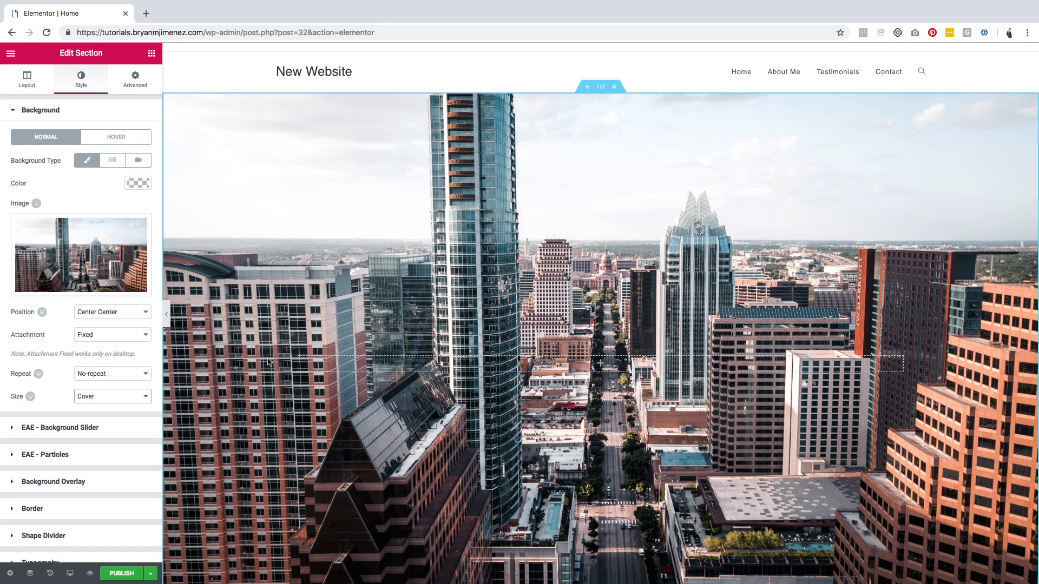
pyautogui.scroll(-3, 527, 244)
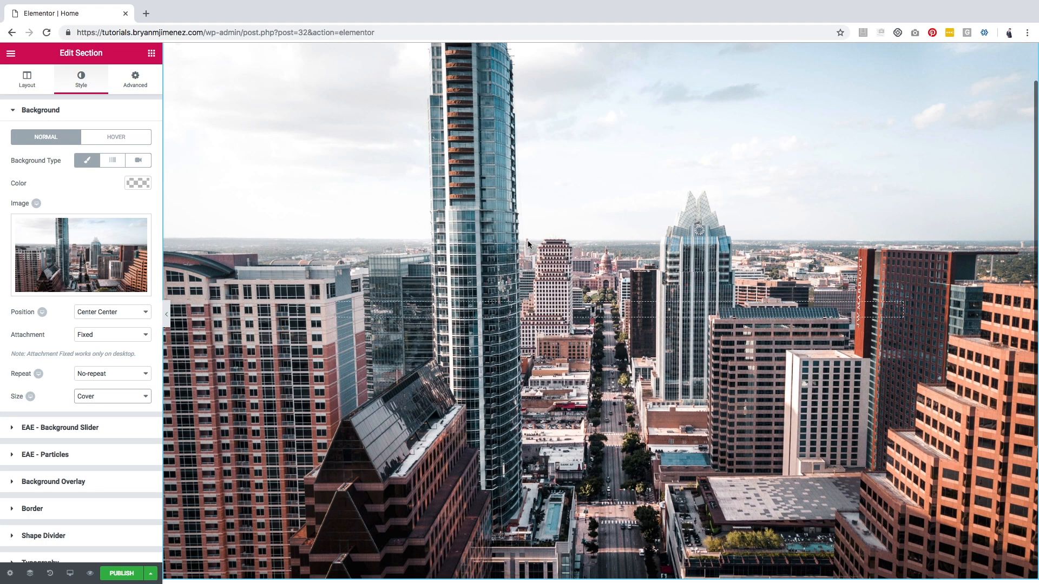
pyautogui.scroll(1, 524, 241)
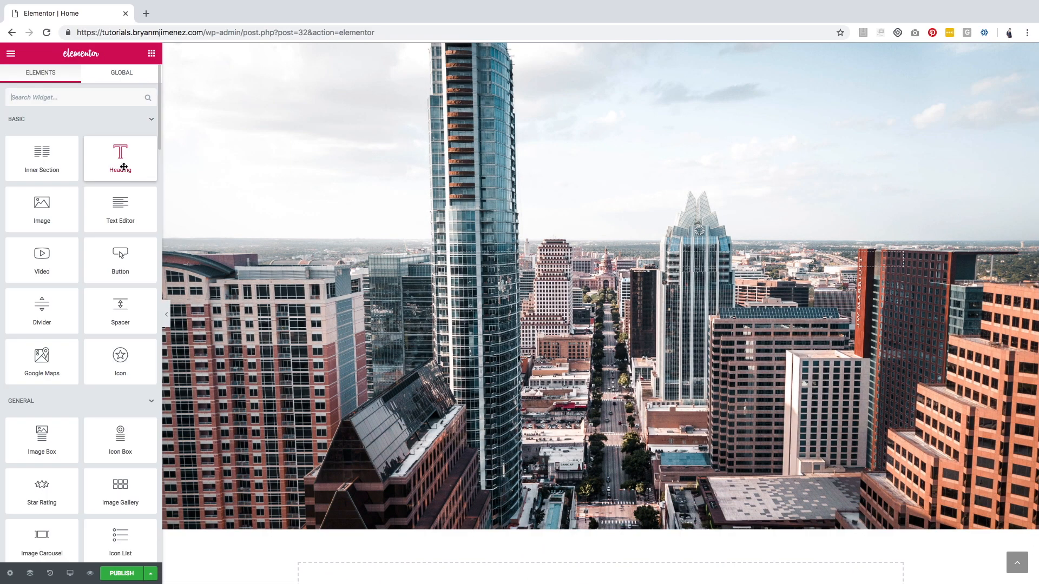
# Step: Add a Heading widget inside the full-screen section and set its font size to 100 px
pyautogui.moveTo(640, 288); pyautogui.dragTo(608, 265)
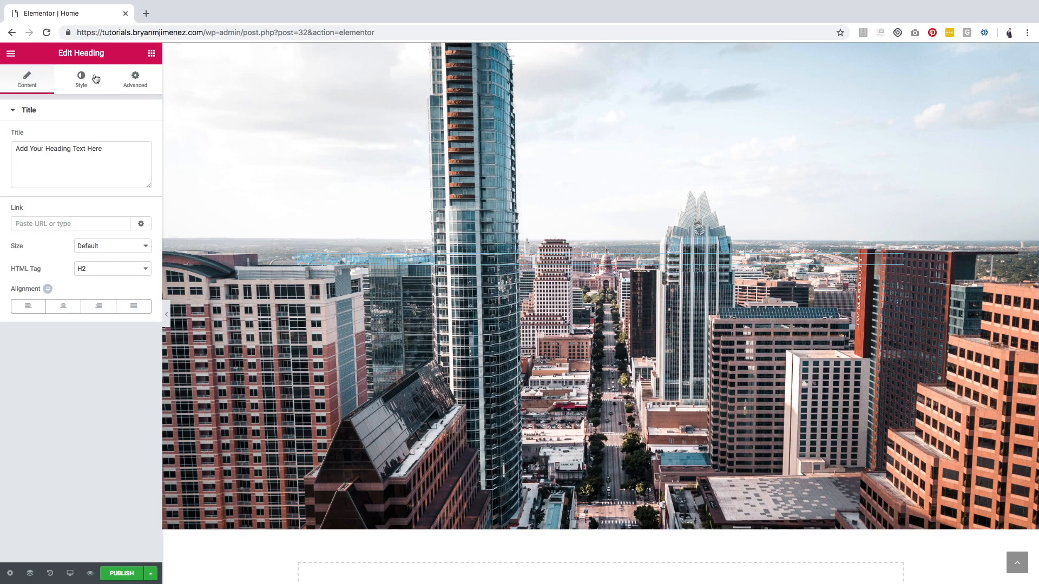
pyautogui.click(80, 83)
pyautogui.click(138, 159)
pyautogui.click(123, 225)
pyautogui.write('100')
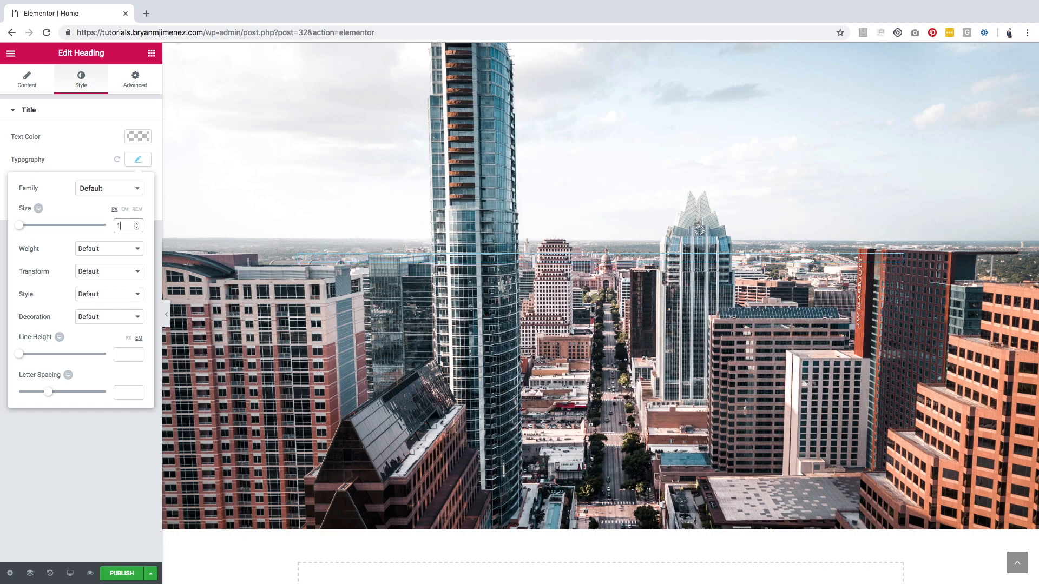
pyautogui.click(135, 152)
# Step: Center-align the heading and check how it moves over the fixed background
pyautogui.click(28, 83)
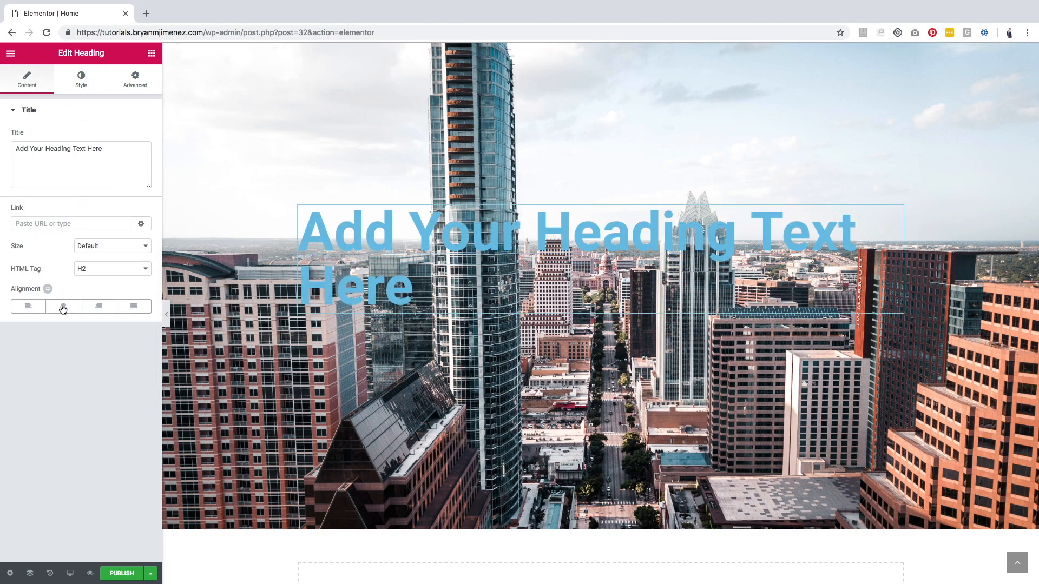
pyautogui.click(71, 306)
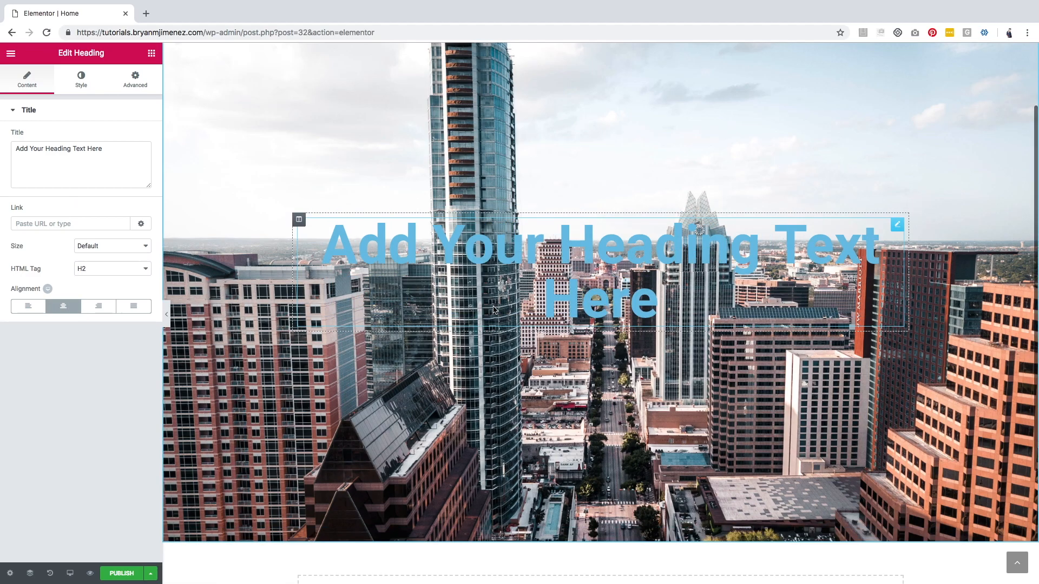
pyautogui.scroll(3, 493, 307)
pyautogui.scroll(-5, 493, 308)
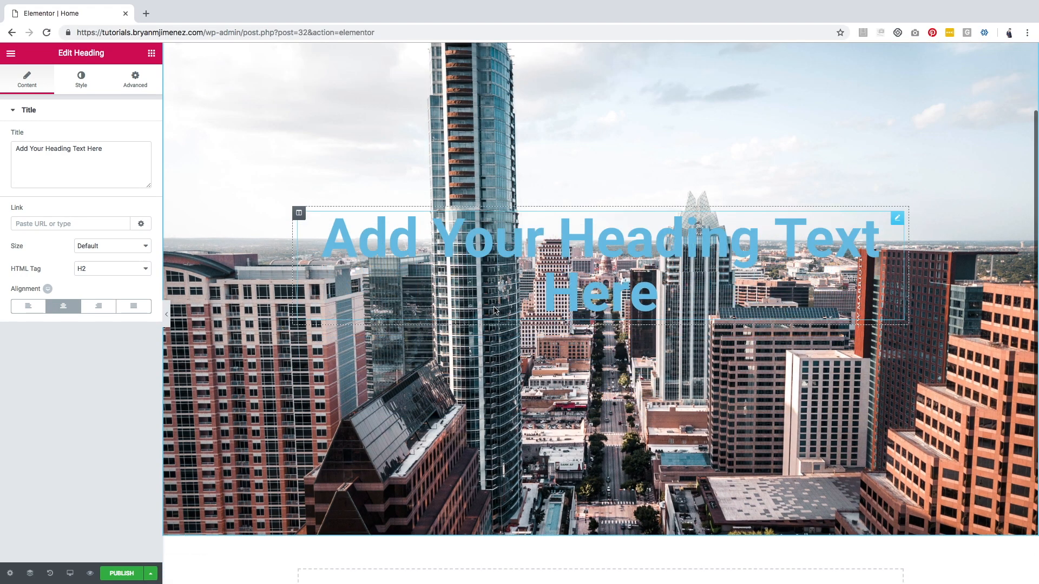
pyautogui.scroll(3, 494, 309)
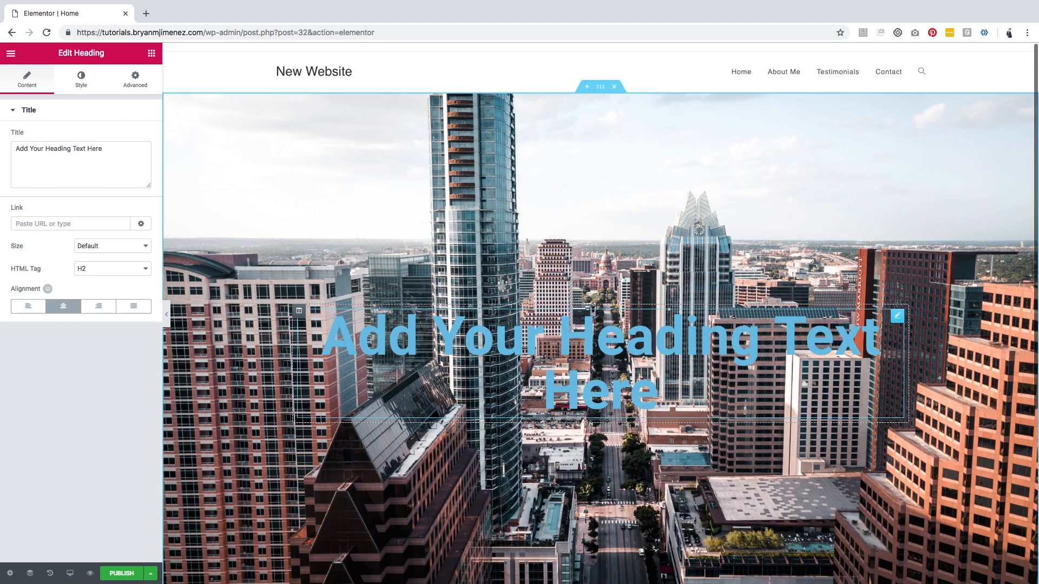
pyautogui.scroll(-1, 601, 325)
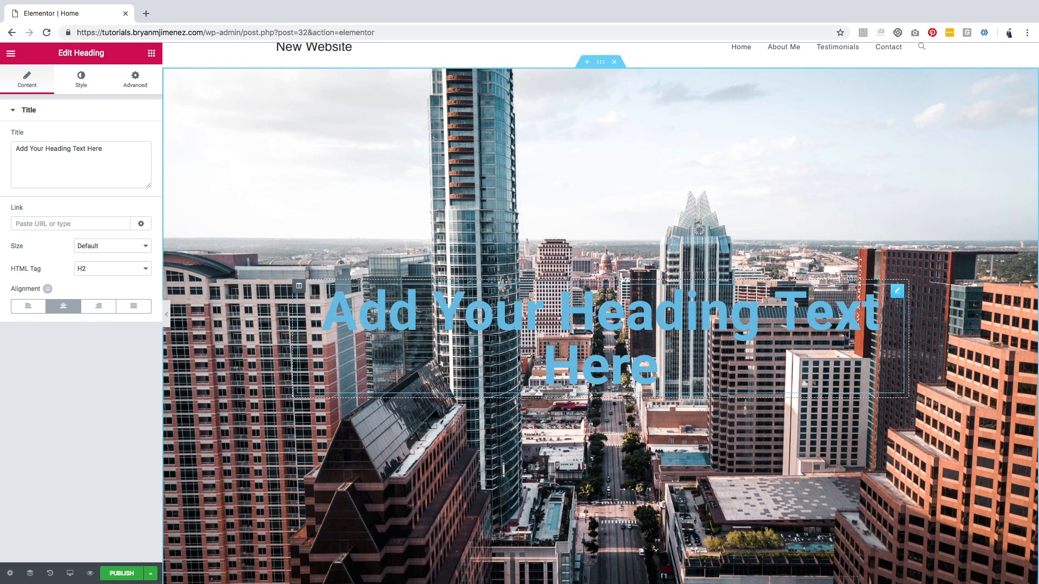
pyautogui.scroll(-5, 493, 311)
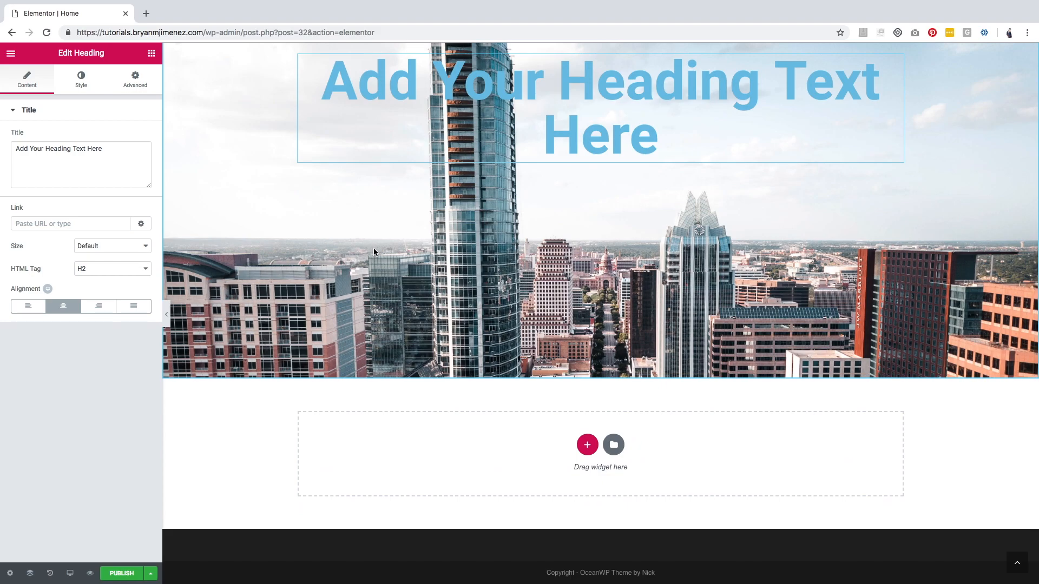
pyautogui.scroll(5, 373, 248)
# Step: Switch the city section's background image attachment to Scroll and check how the image moves with the page
pyautogui.click(601, 86)
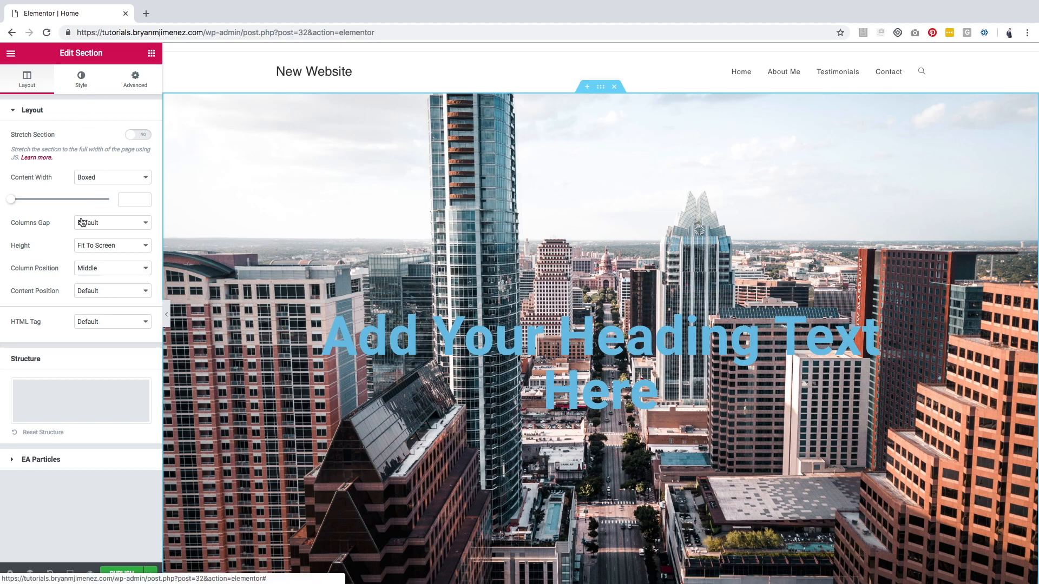
pyautogui.click(81, 80)
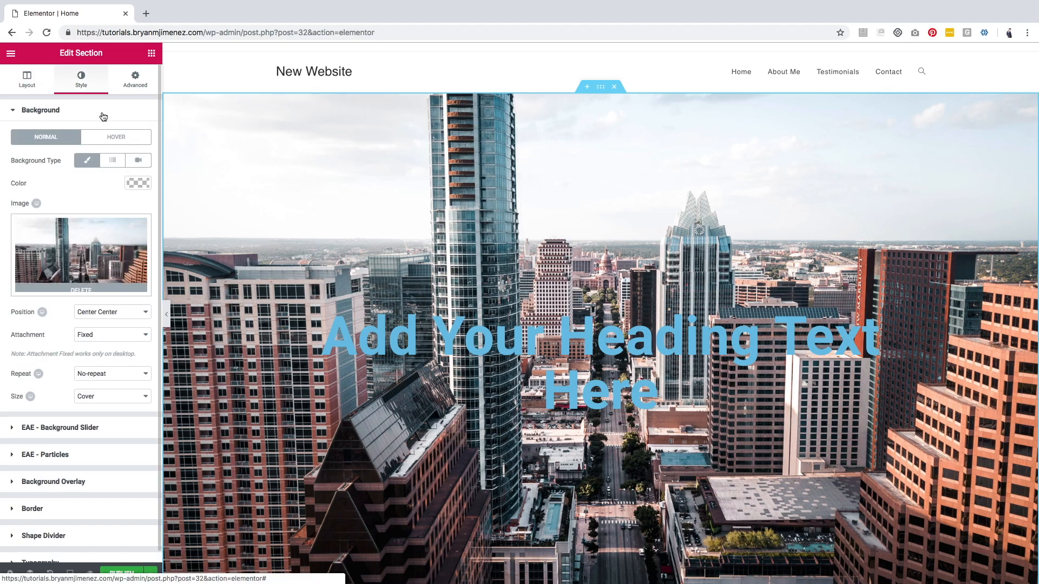
pyautogui.click(106, 338)
pyautogui.click(106, 331)
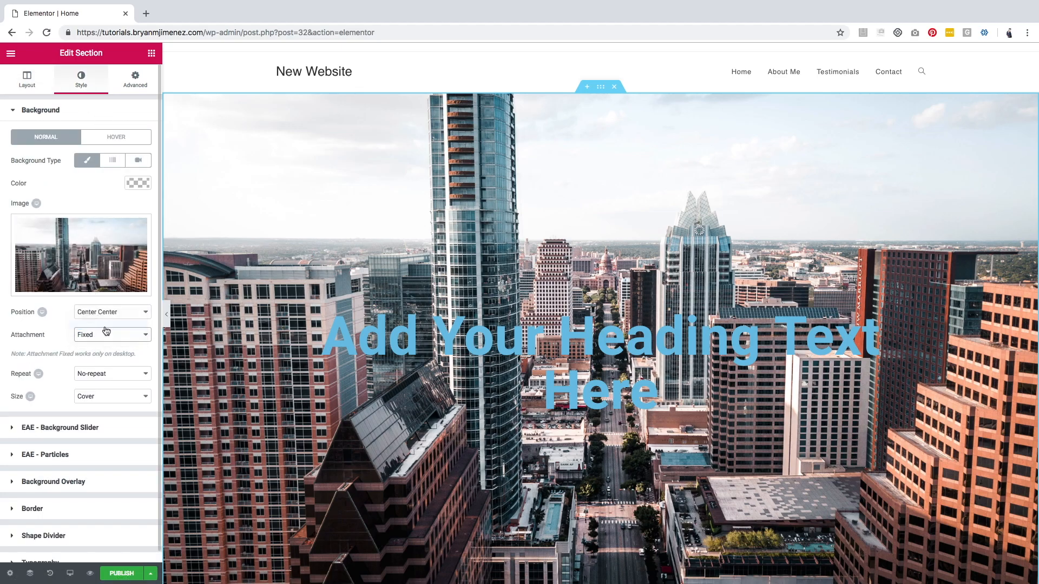
pyautogui.scroll(-2, 472, 295)
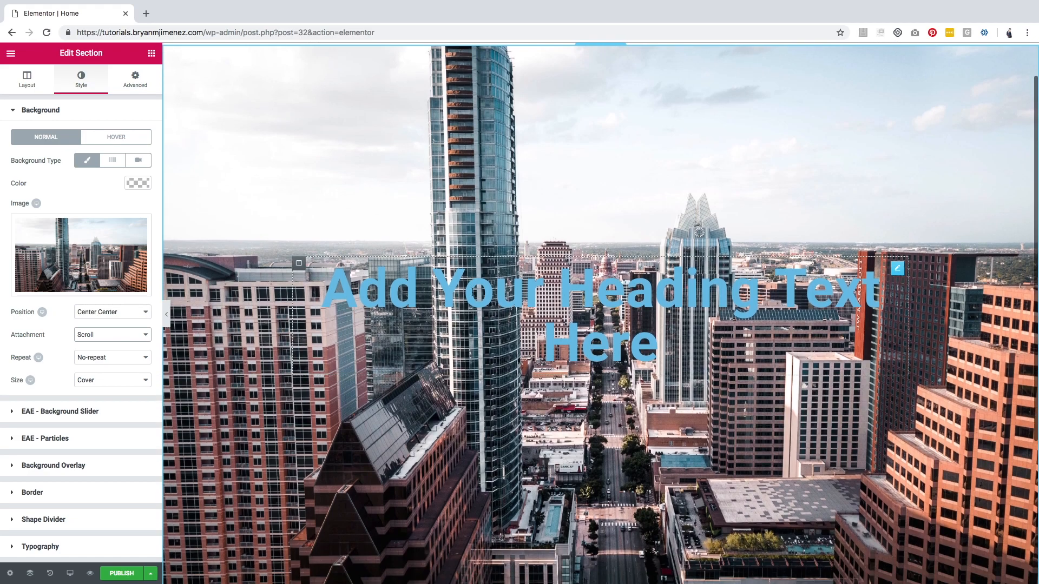
pyautogui.scroll(2, 473, 297)
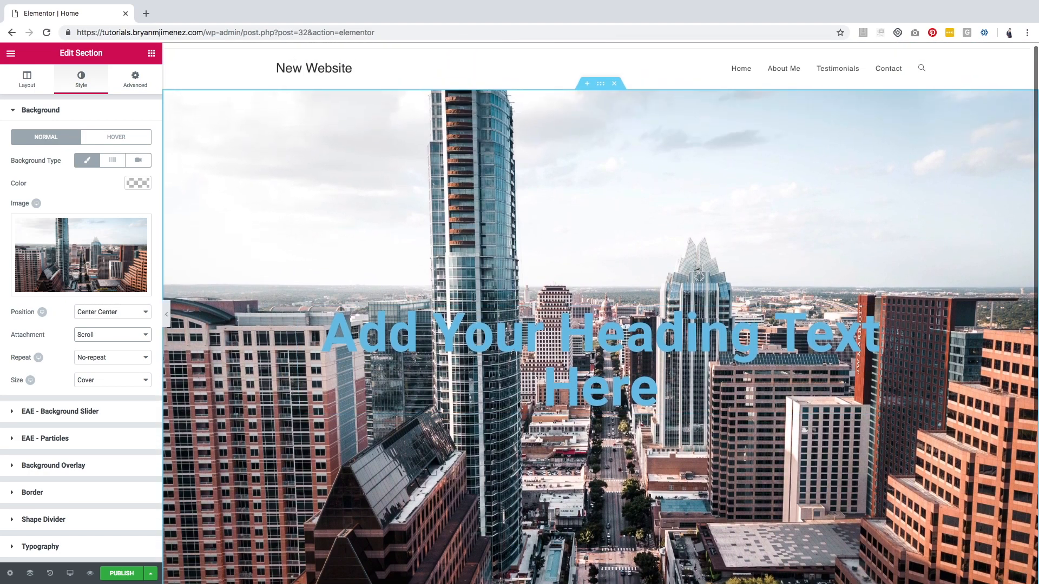
pyautogui.scroll(-4, 474, 298)
pyautogui.scroll(-1, 472, 299)
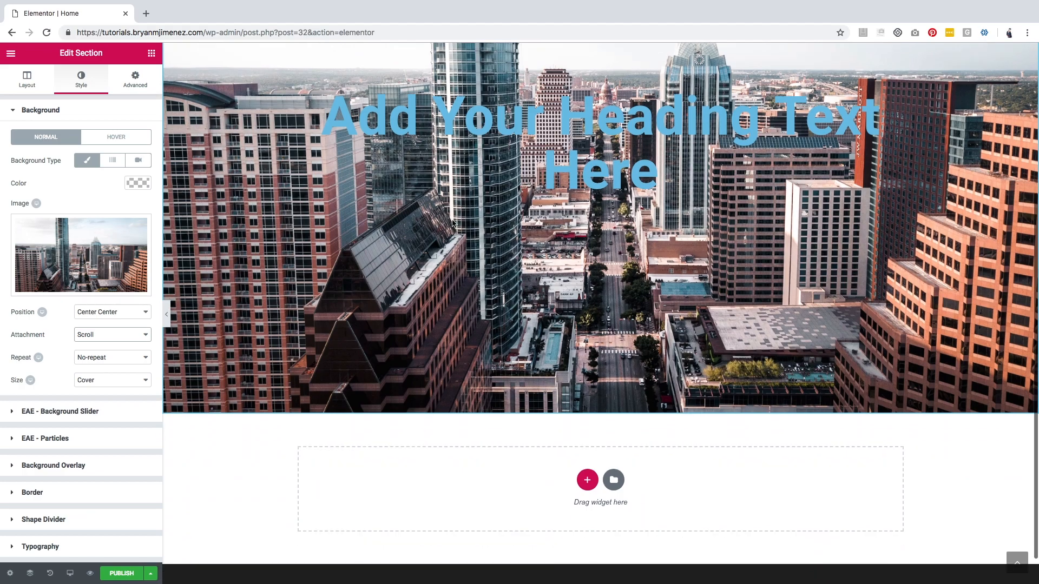
pyautogui.scroll(2, 449, 305)
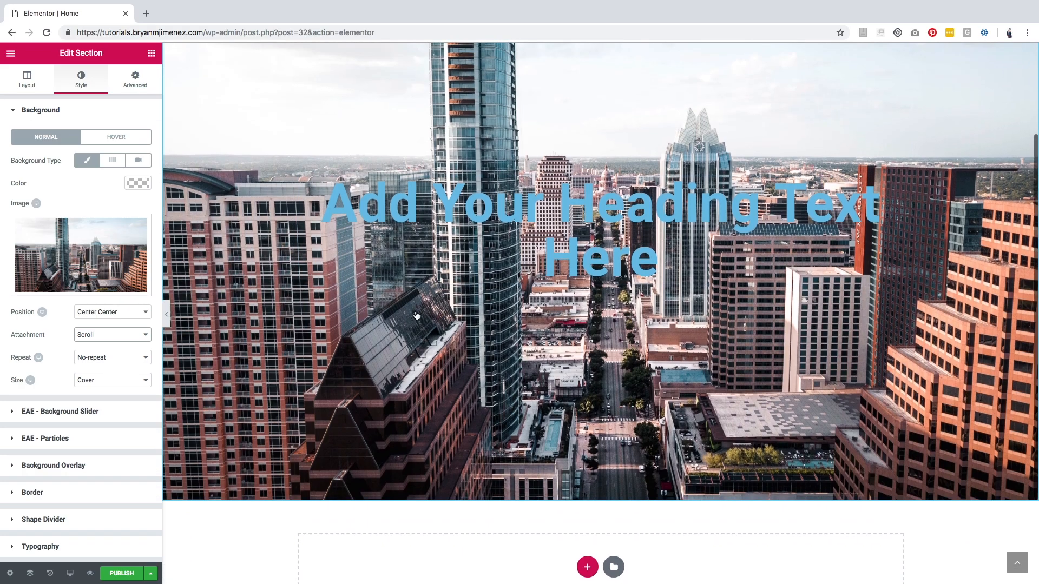
# Step: Return the city background image's attachment to Fixed and check the parallax effect behind the heading
pyautogui.click(103, 335)
pyautogui.click(88, 344)
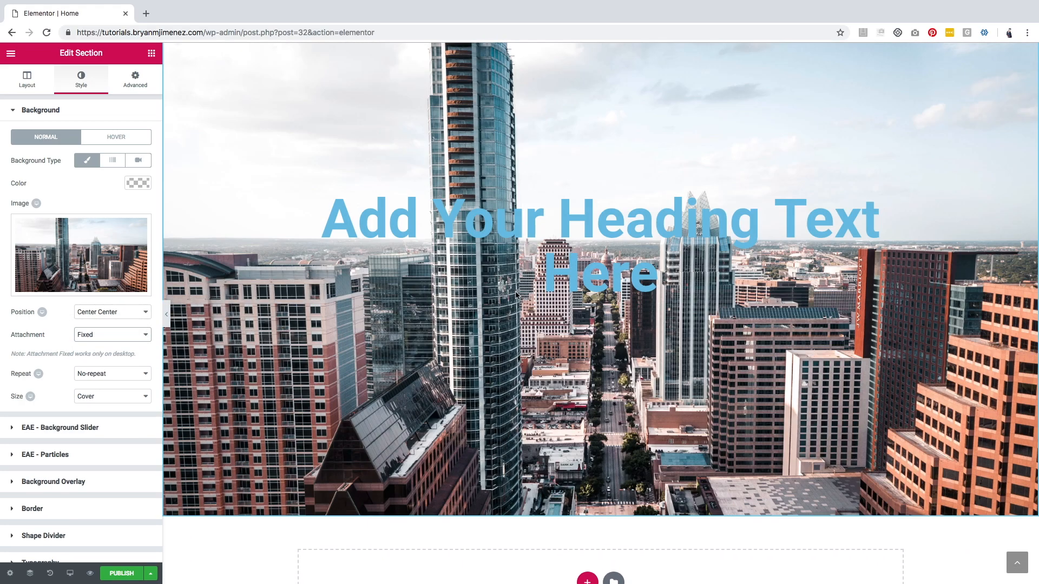
pyautogui.scroll(2, 497, 282)
pyautogui.scroll(-3, 496, 282)
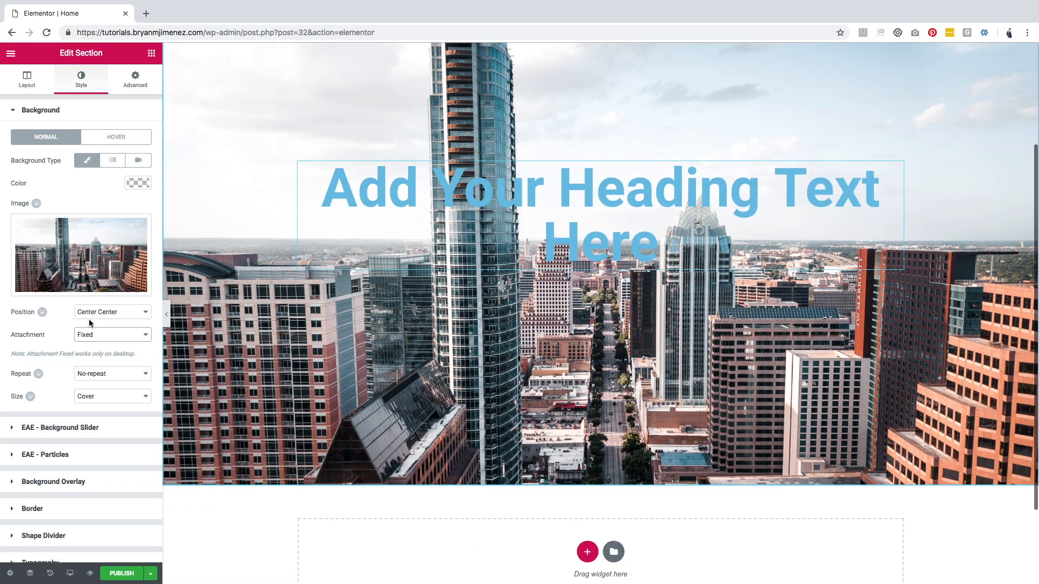
pyautogui.scroll(3, 478, 252)
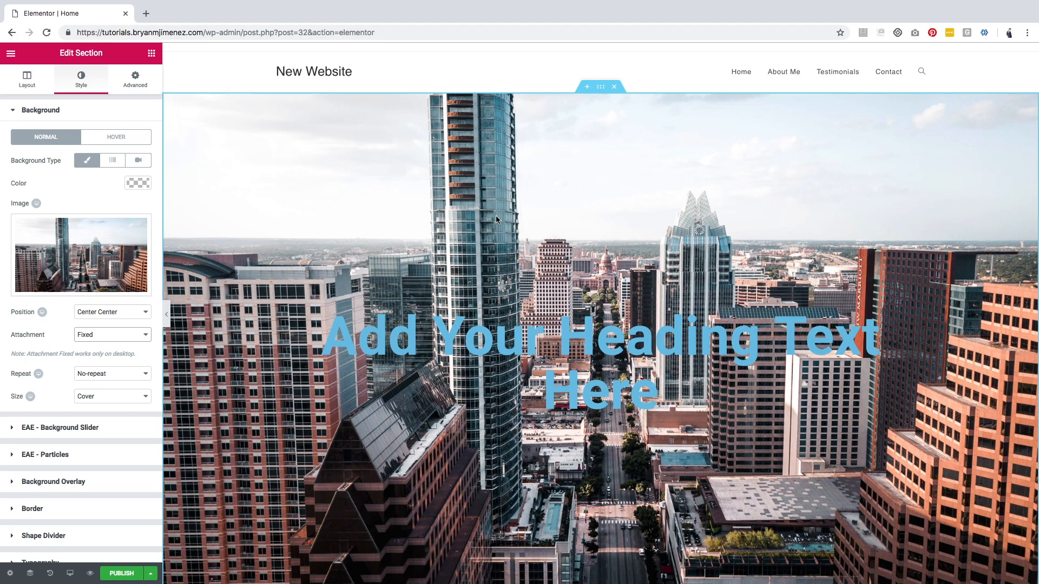
# Step: Add a single-column section below the city hero section and set its height to Fit To Screen
pyautogui.scroll(-5, 495, 217)
pyautogui.click(588, 445)
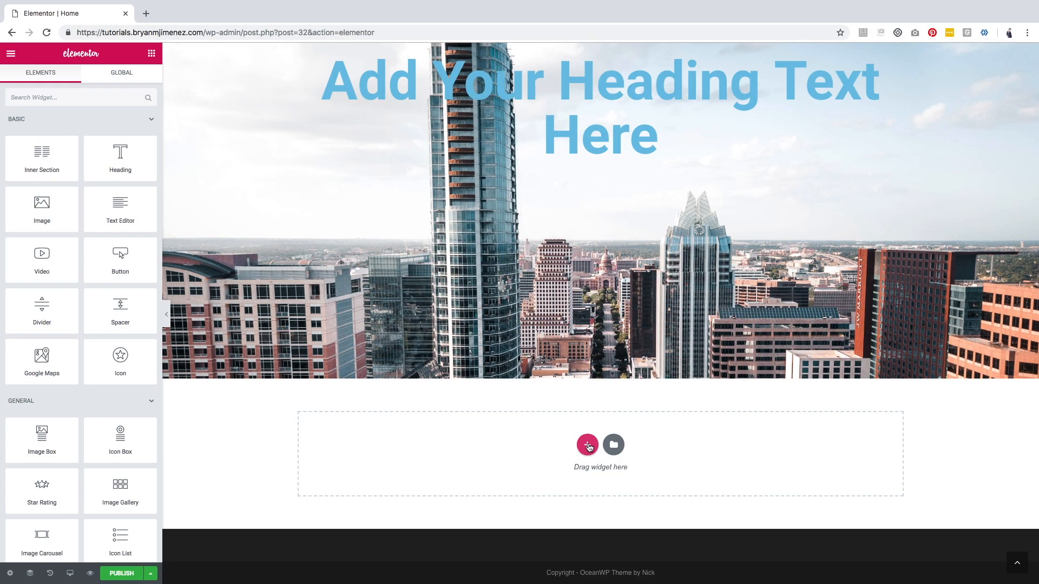
pyautogui.click(588, 445)
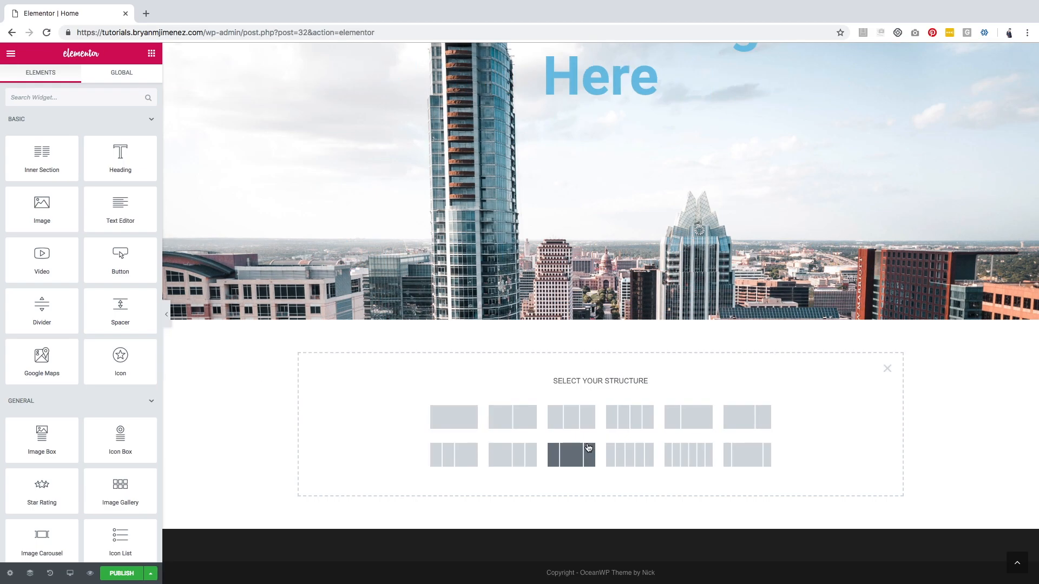
pyautogui.click(454, 423)
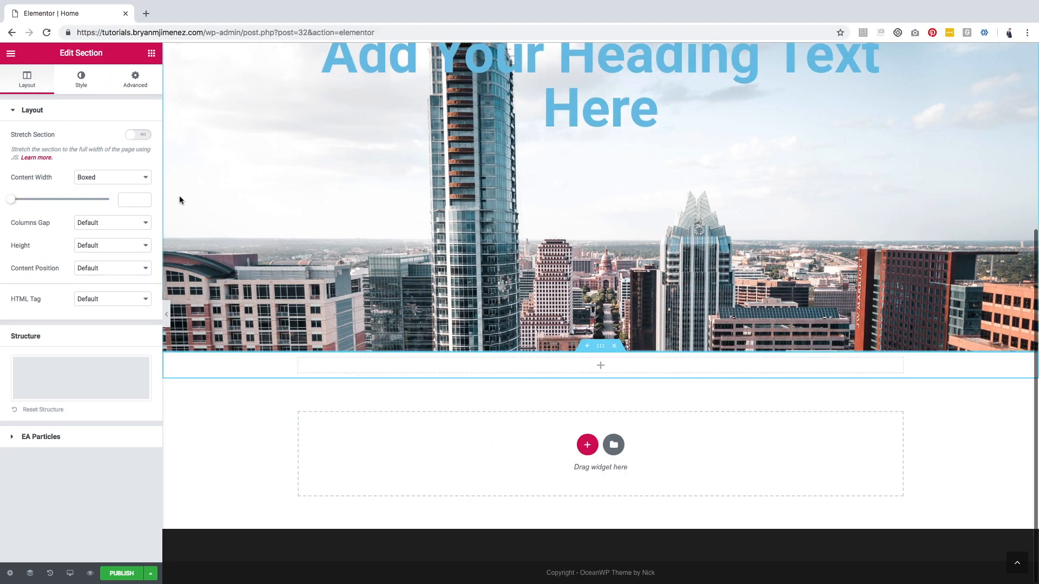
pyautogui.click(111, 245)
pyautogui.click(108, 255)
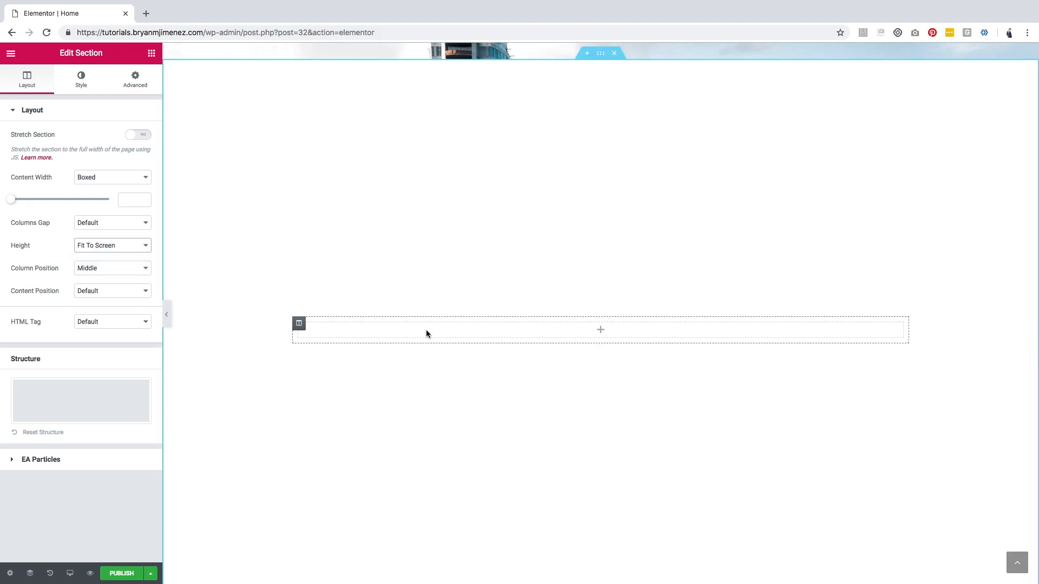
pyautogui.scroll(-1, 426, 334)
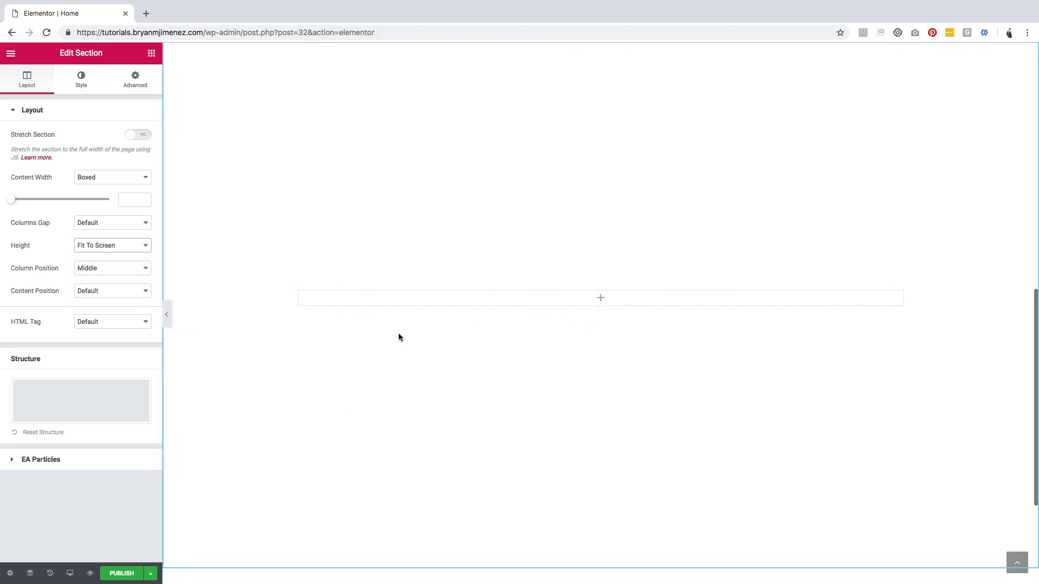
pyautogui.scroll(1, 398, 333)
pyautogui.scroll(-1, 399, 333)
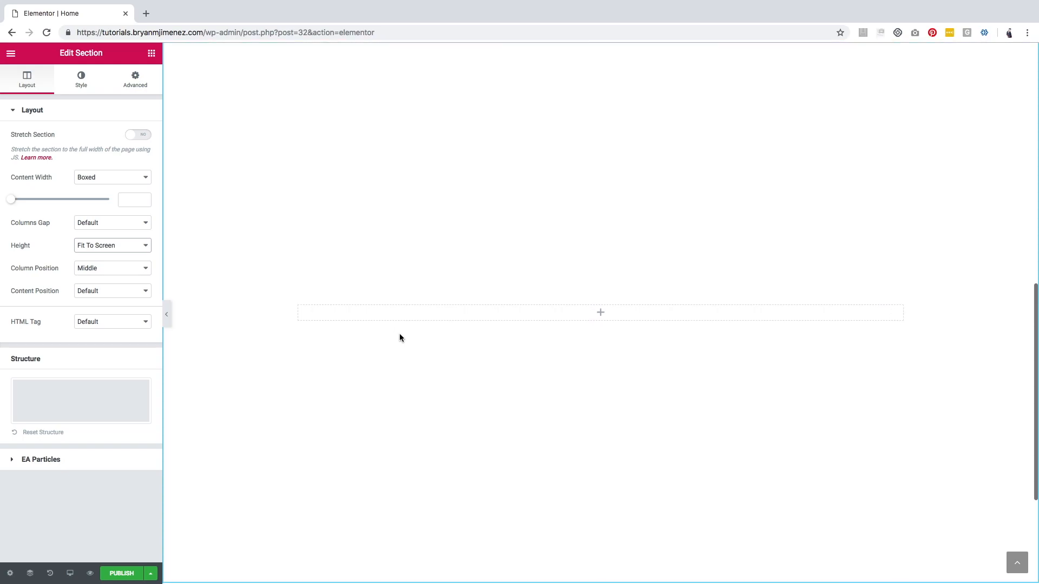
# Step: Give the new section a classic background using the bottle pattern image Untitled-design-7.png from the media library
pyautogui.click(82, 86)
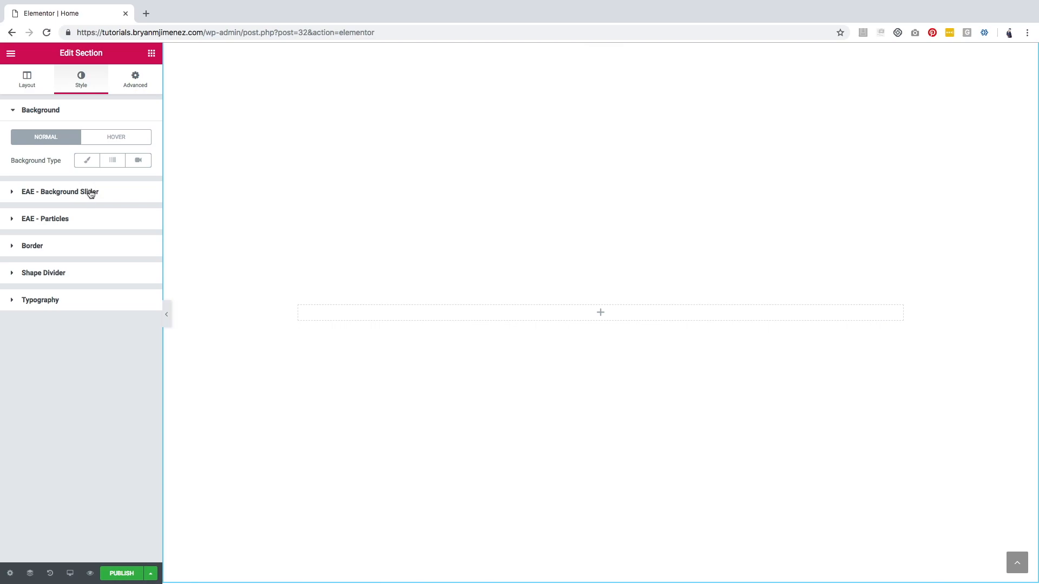
pyautogui.click(87, 160)
pyautogui.click(101, 246)
pyautogui.click(64, 174)
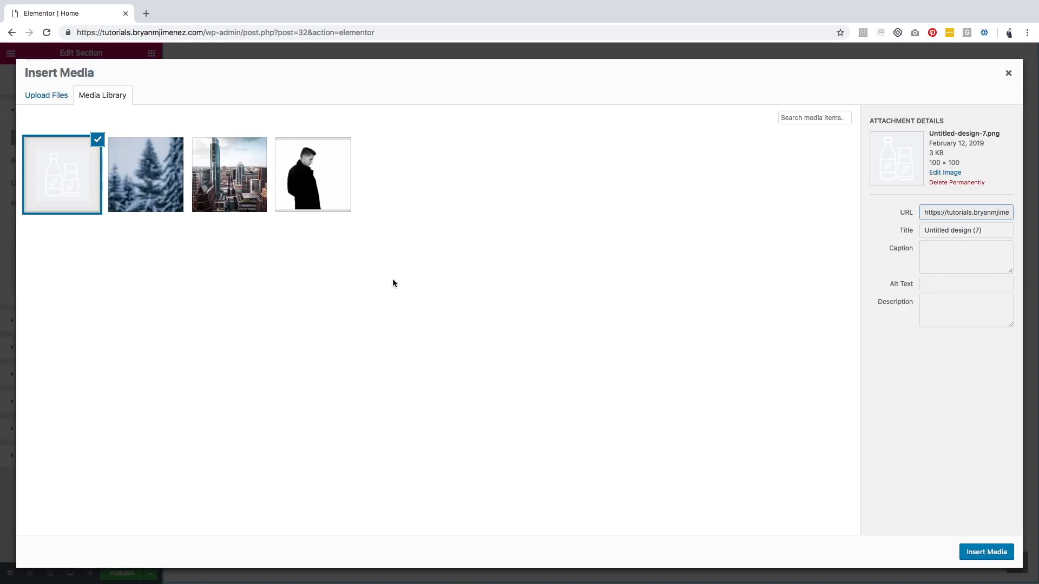
pyautogui.click(986, 551)
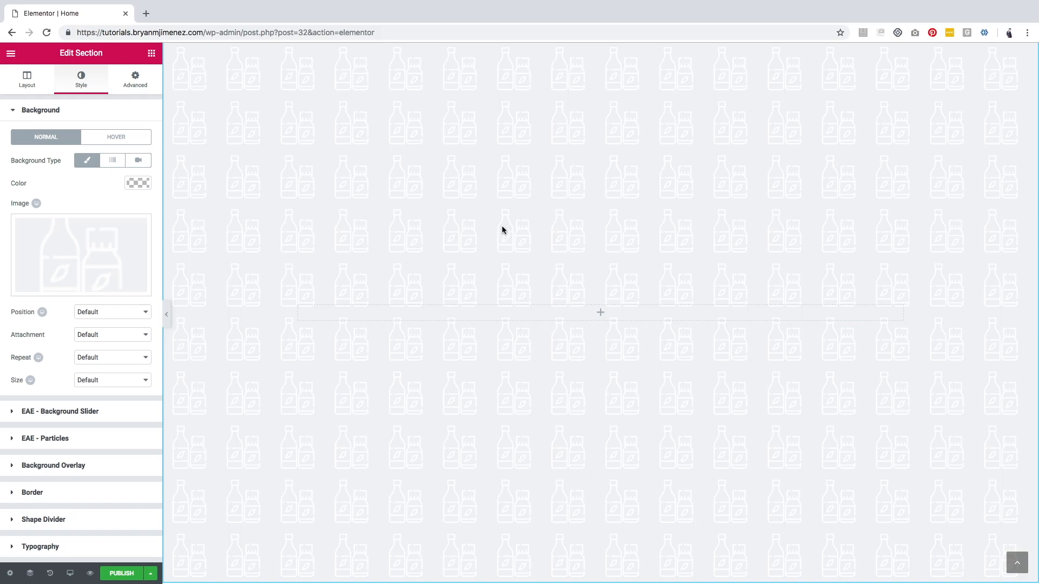
# Step: Try the Repeat-x and Repeat-y options on the section's bottle pattern background
pyautogui.click(153, 57)
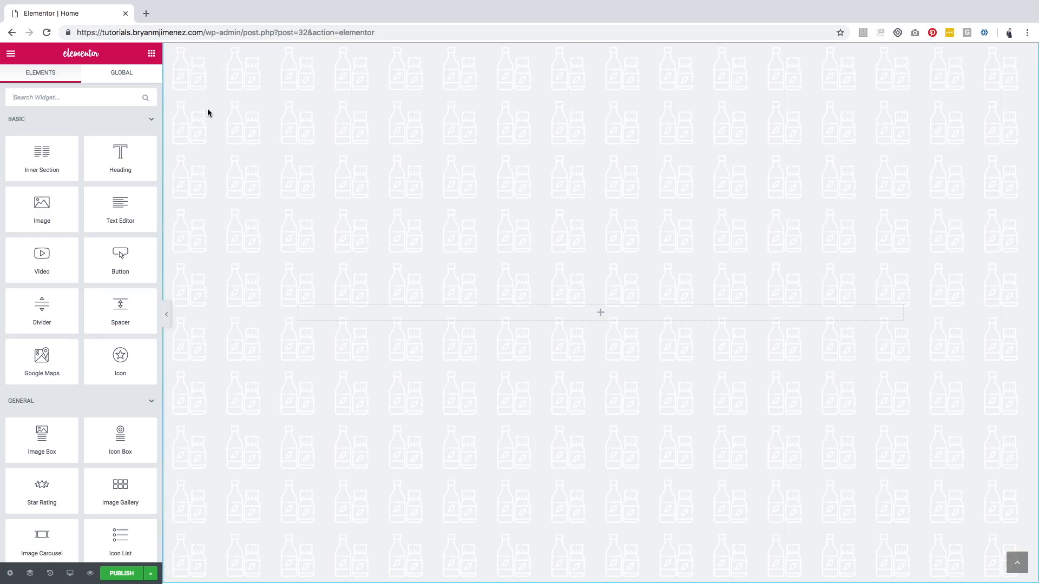
pyautogui.rightClick(292, 140)
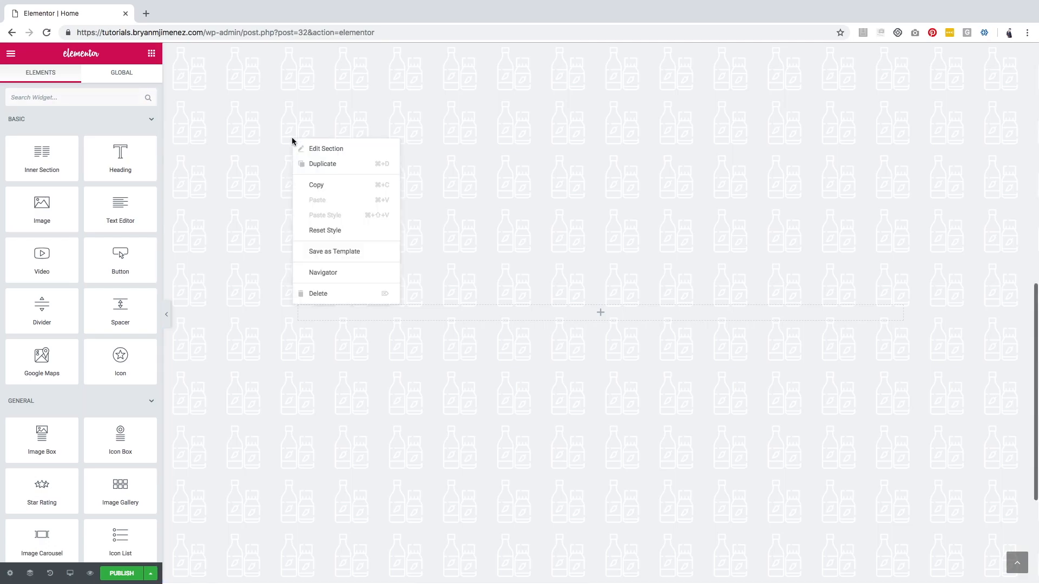
pyautogui.click(326, 151)
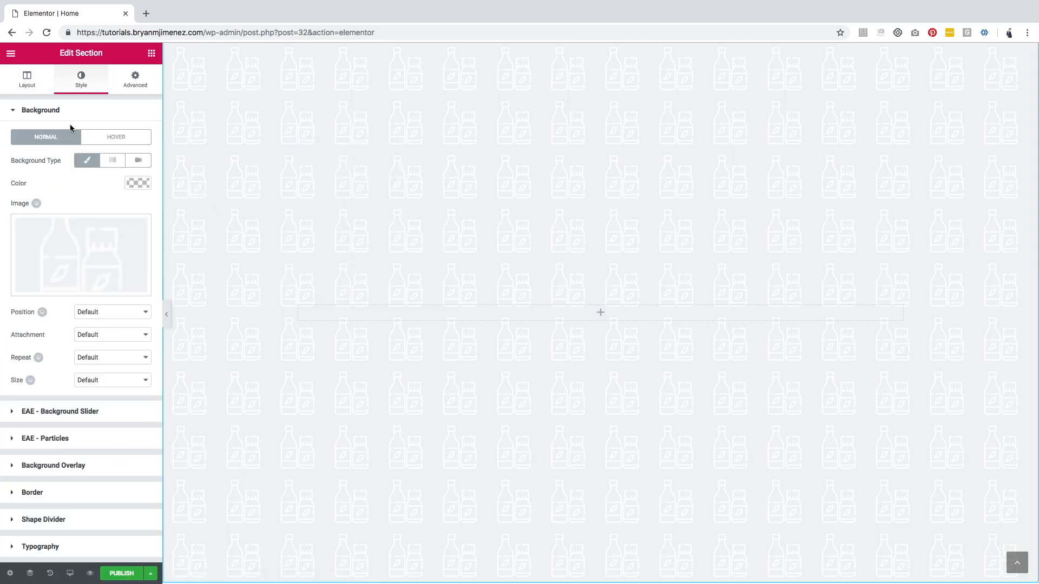
pyautogui.click(104, 360)
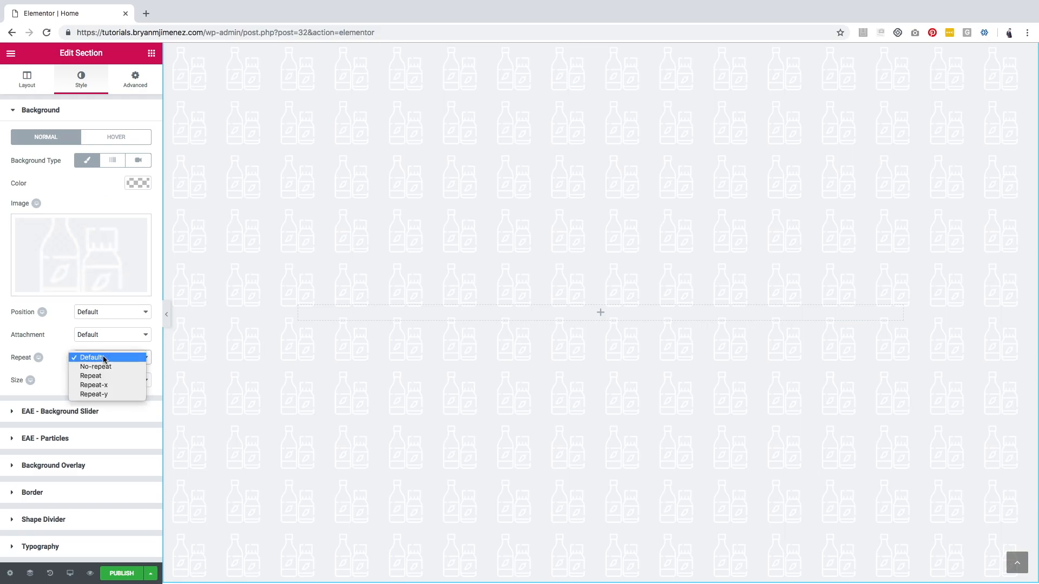
pyautogui.click(111, 388)
pyautogui.click(114, 362)
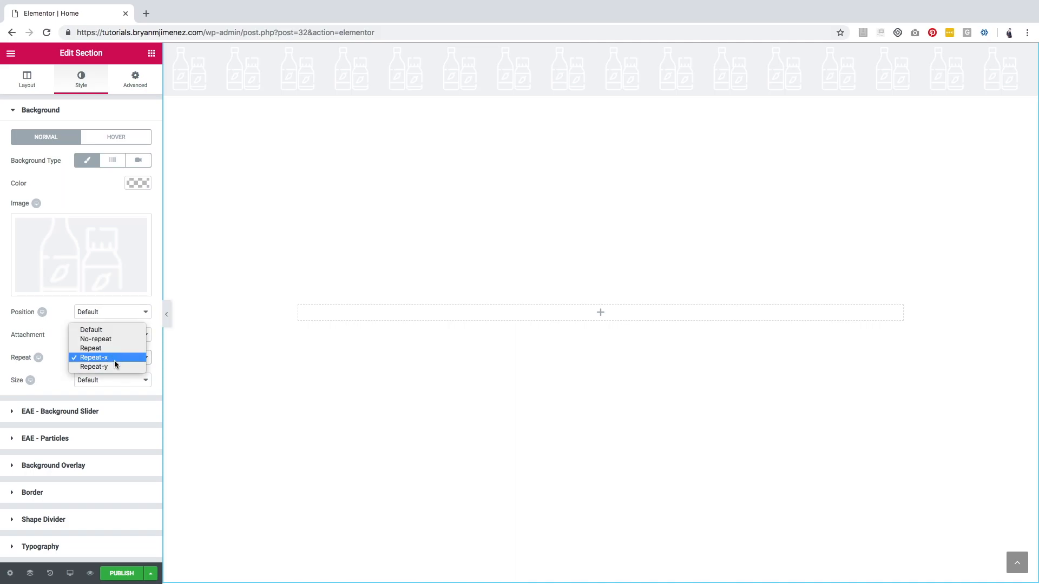
pyautogui.click(115, 366)
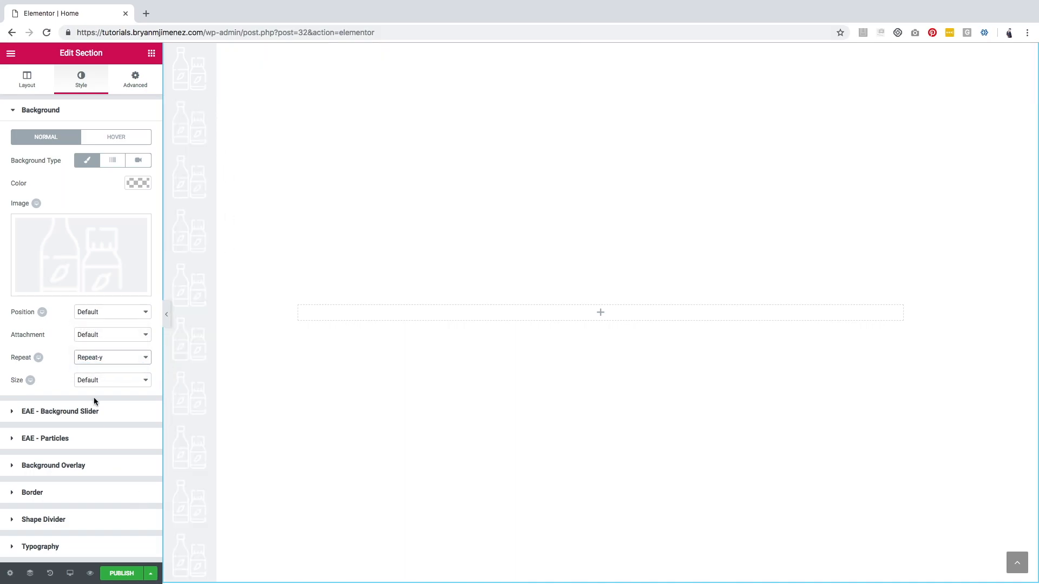
# Step: Set the bottle pattern background's repeat option to Repeat so it tiles across the whole section
pyautogui.click(103, 357)
pyautogui.click(104, 340)
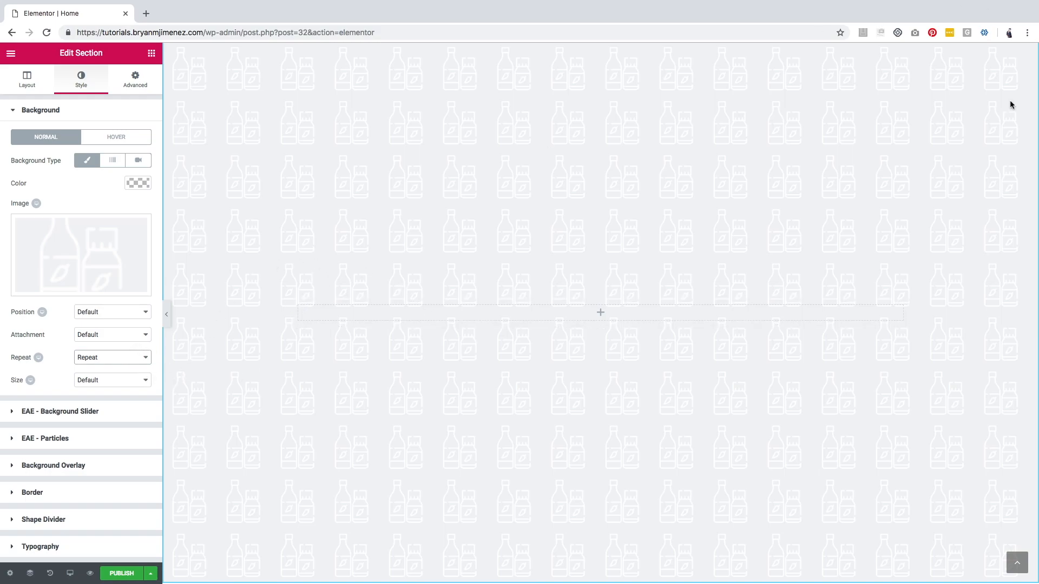
pyautogui.scroll(-1, 633, 301)
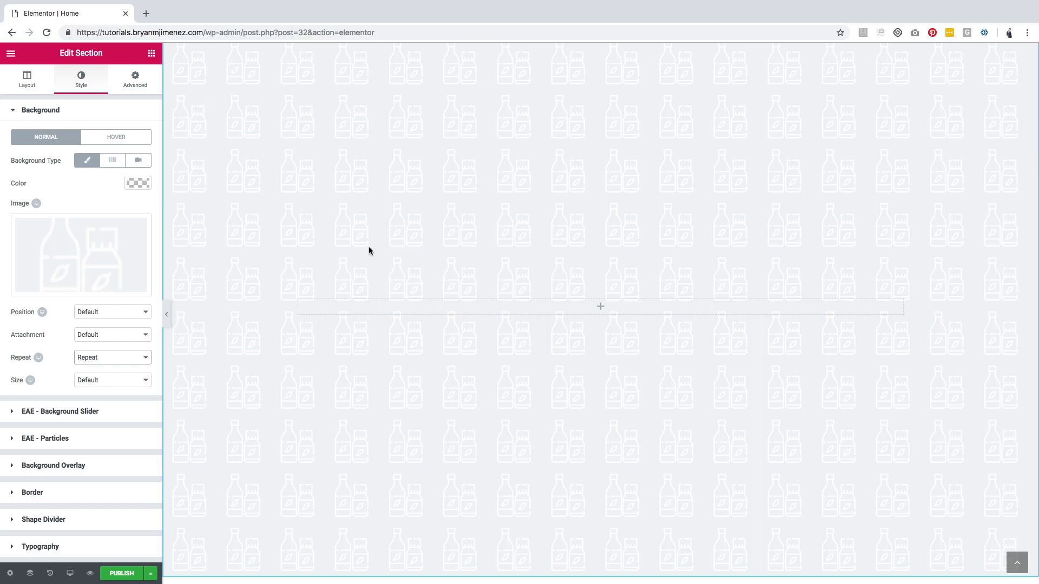
# Step: Add another single-column section below the bottle pattern section and set its height to Fit To Screen
pyautogui.click(445, 301)
pyautogui.scroll(-4, 625, 376)
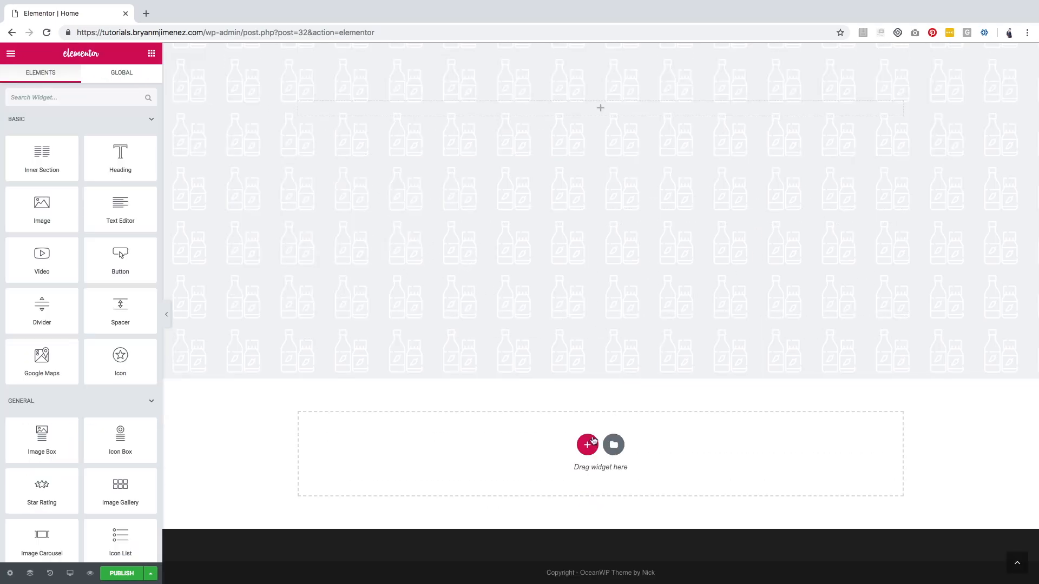
pyautogui.click(587, 442)
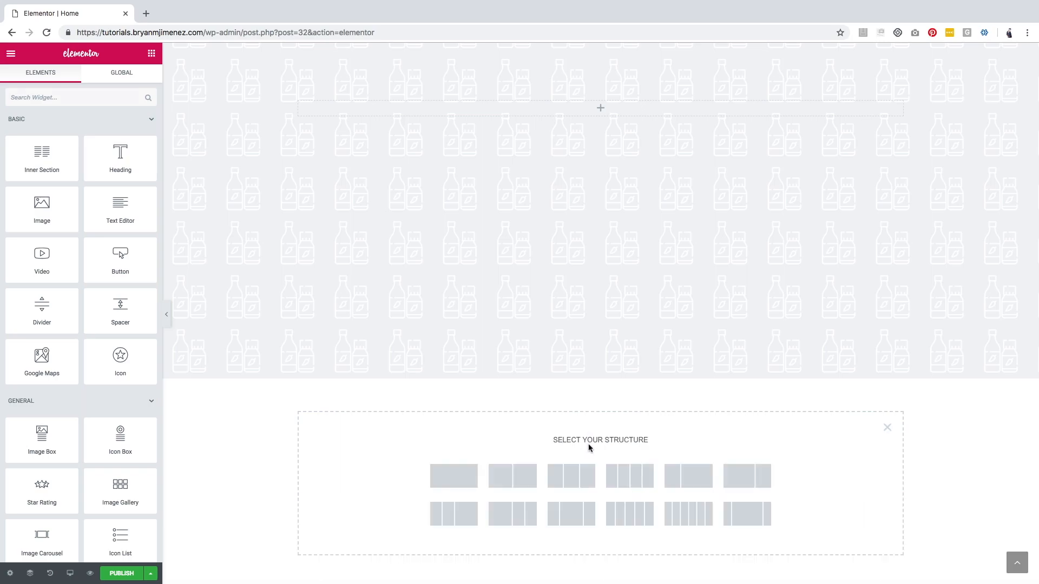
pyautogui.click(468, 476)
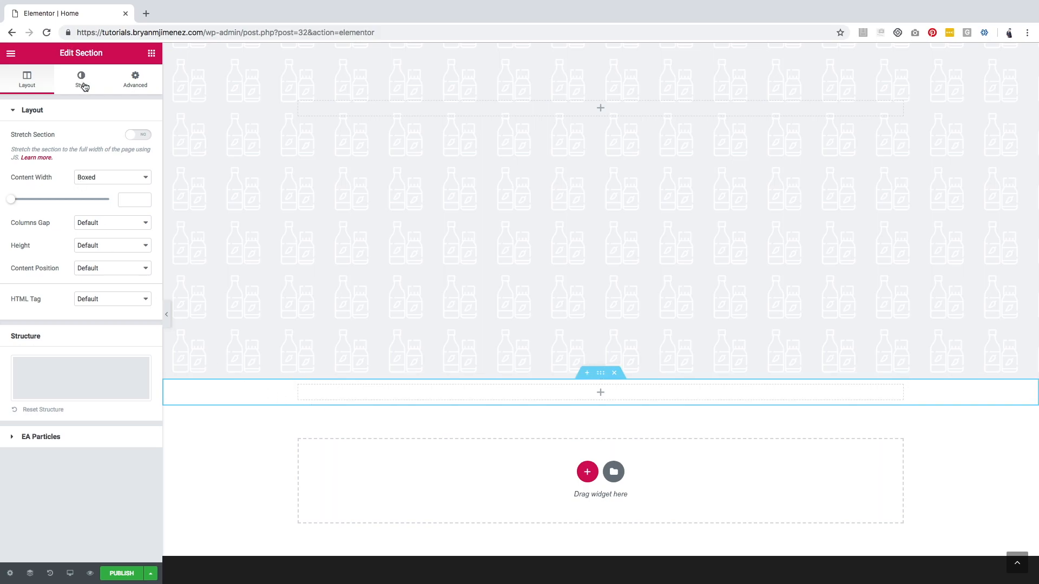
pyautogui.click(112, 246)
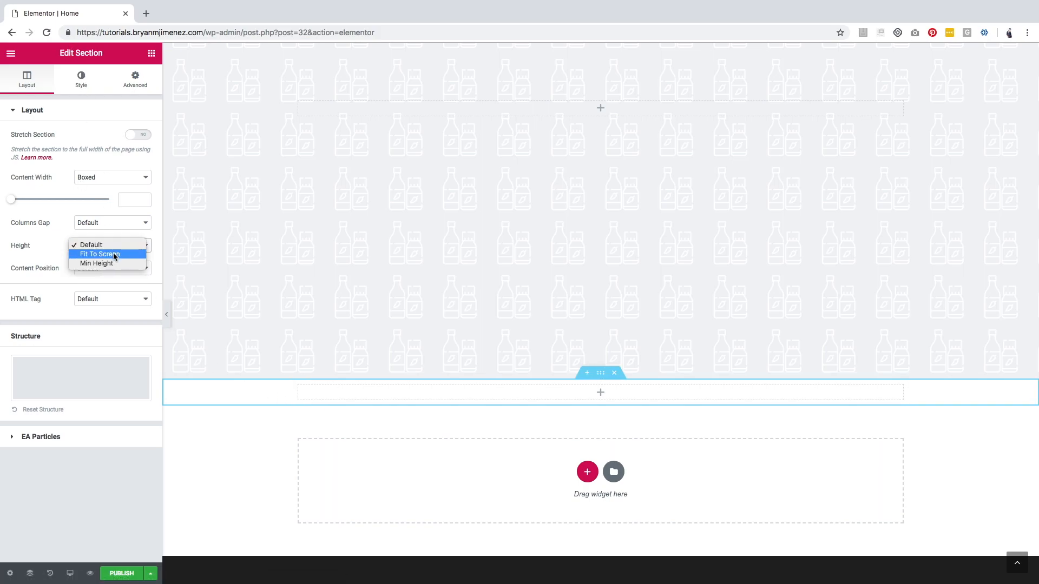
pyautogui.click(115, 254)
pyautogui.scroll(-2, 459, 403)
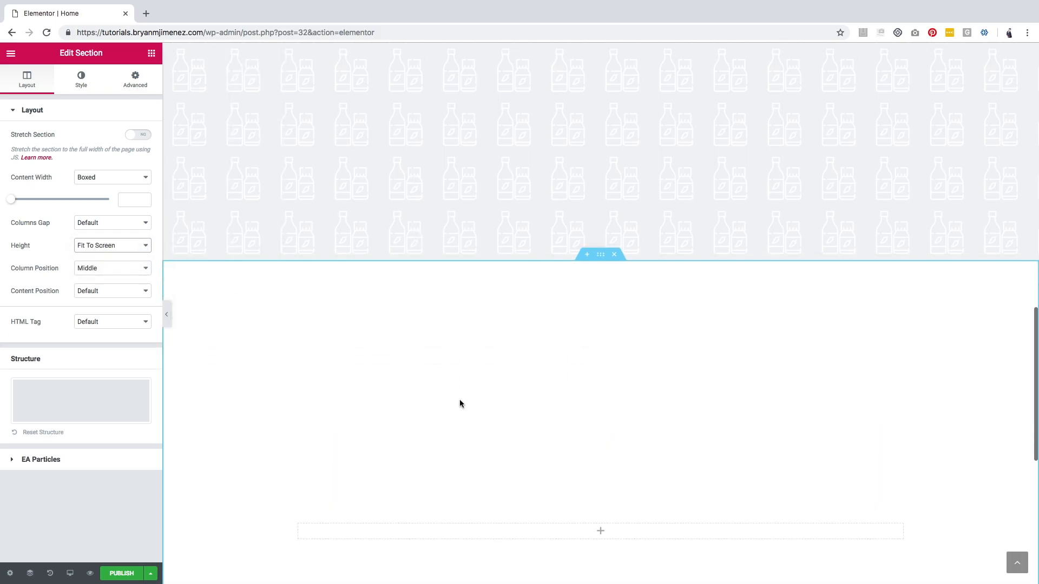
pyautogui.scroll(-4, 460, 403)
pyautogui.scroll(-1, 460, 401)
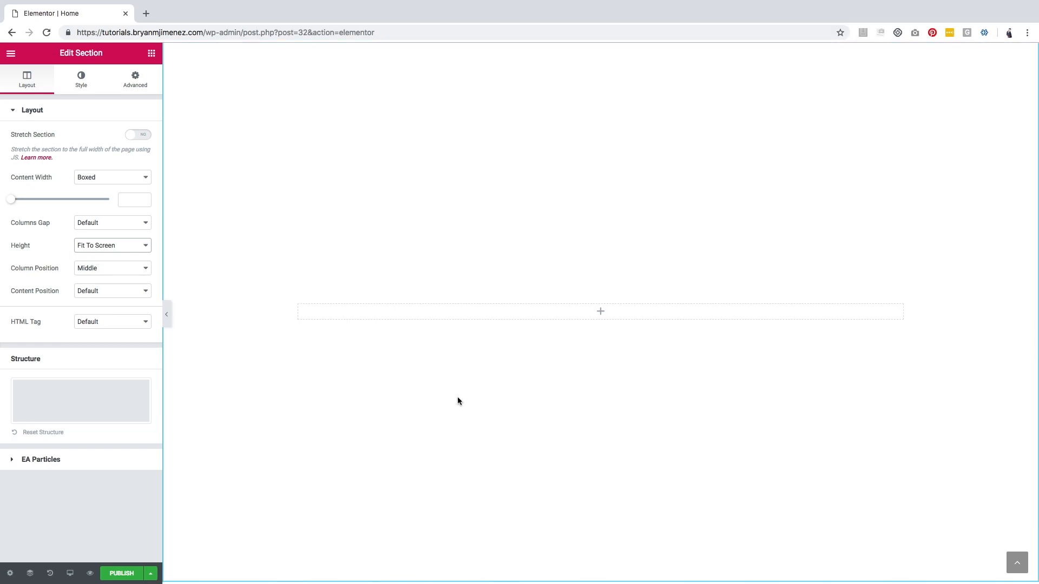
# Step: Give the new section a classic background using the image header.png of the man in a black coat
pyautogui.click(79, 85)
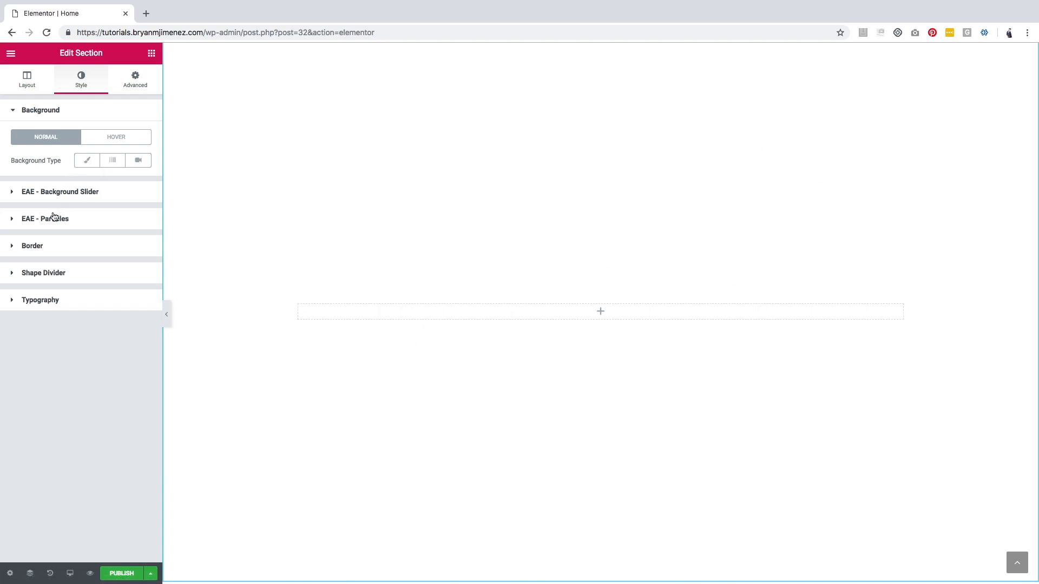
pyautogui.click(87, 164)
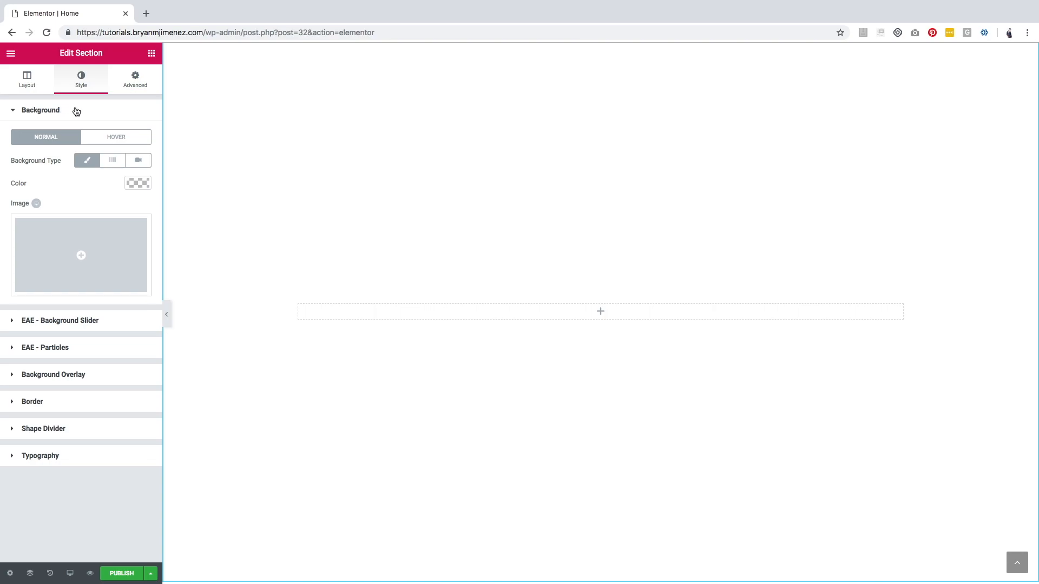
pyautogui.click(96, 251)
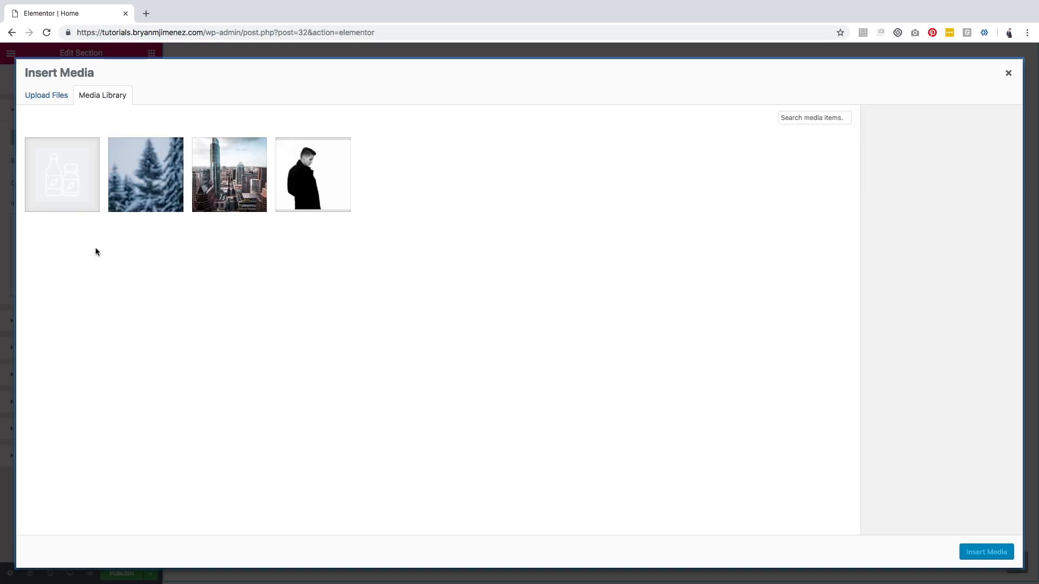
pyautogui.click(306, 171)
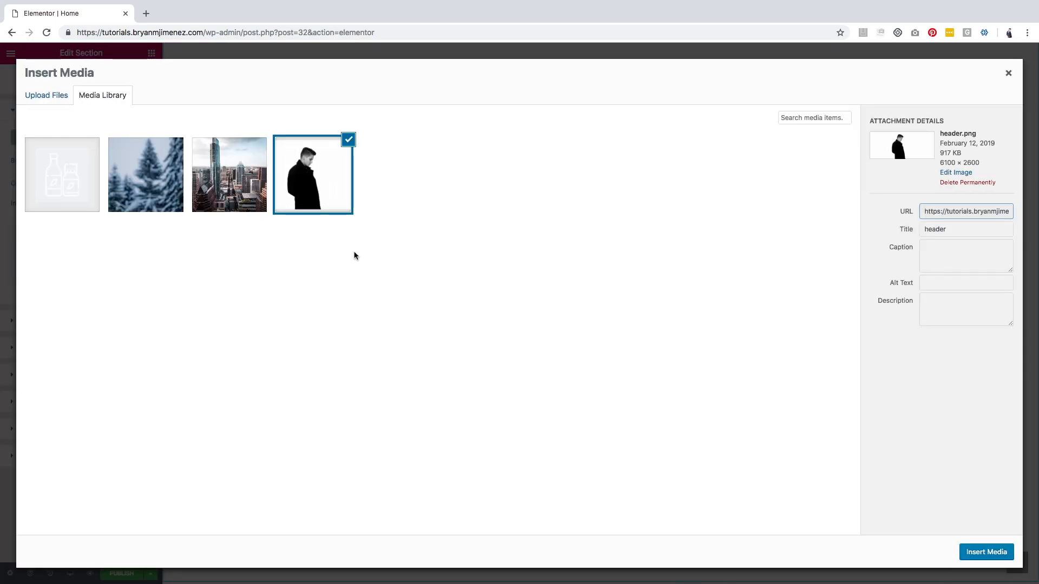
pyautogui.click(985, 552)
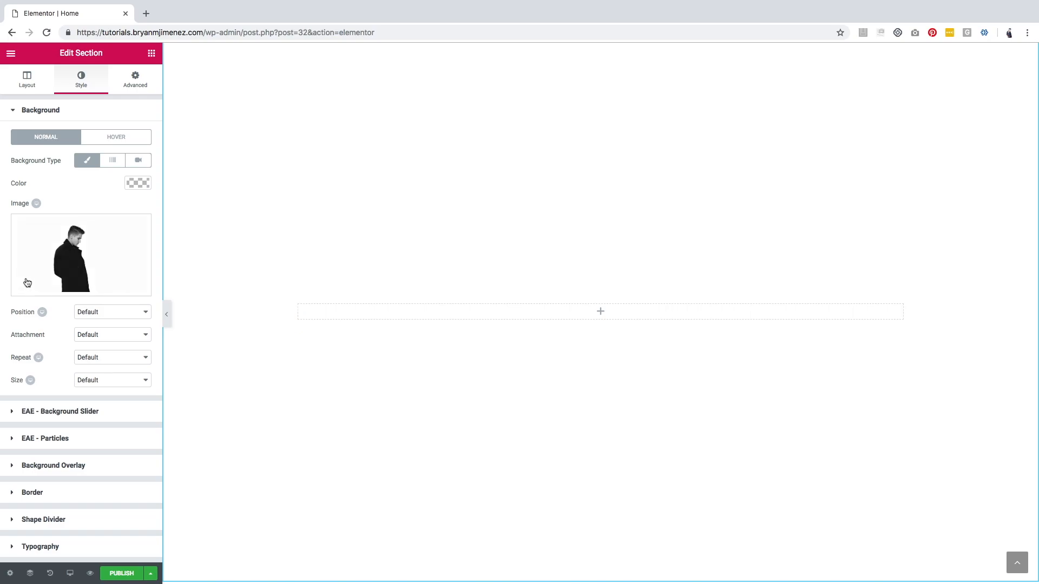
# Step: Set the man image background to position Center Center, repeat No-repeat and size Cover
pyautogui.moveTo(21, 269)
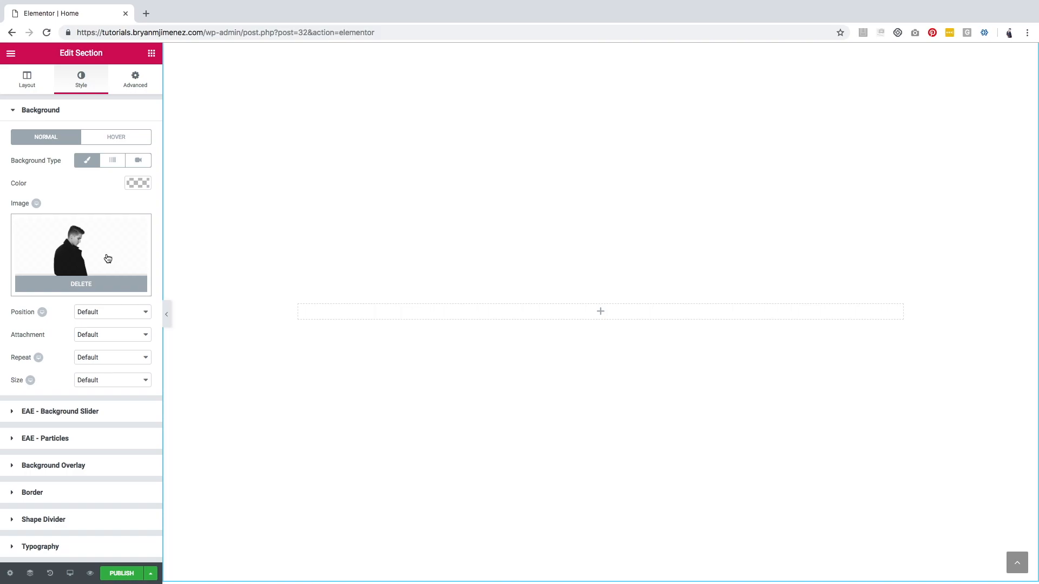
pyautogui.click(120, 314)
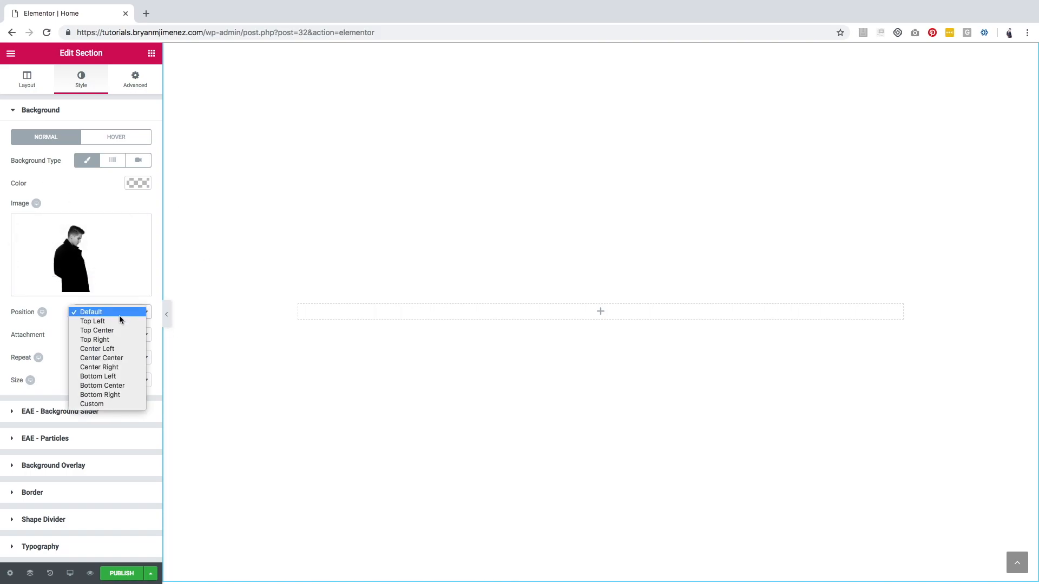
pyautogui.click(111, 358)
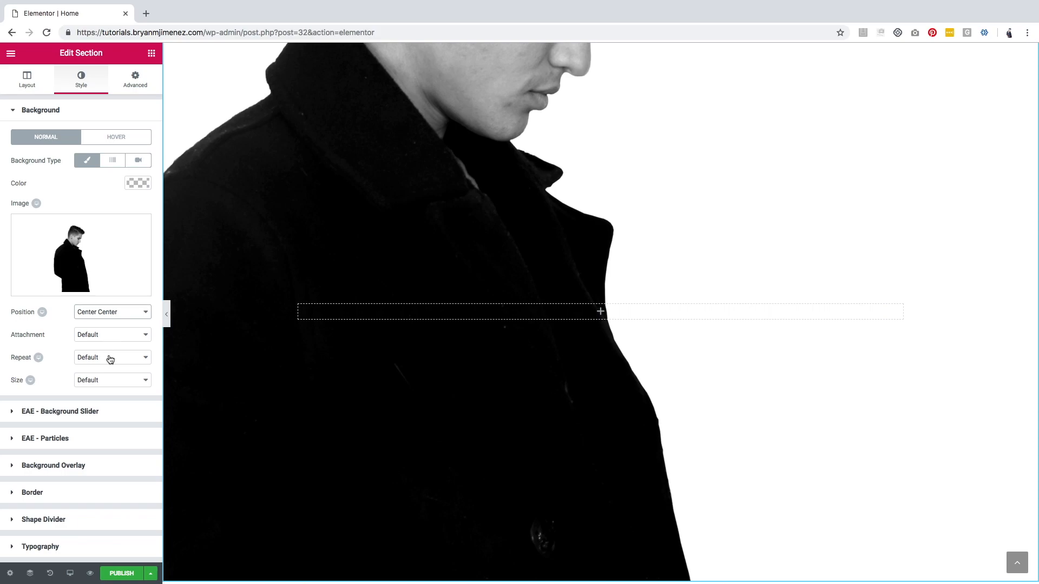
pyautogui.click(110, 359)
pyautogui.click(108, 367)
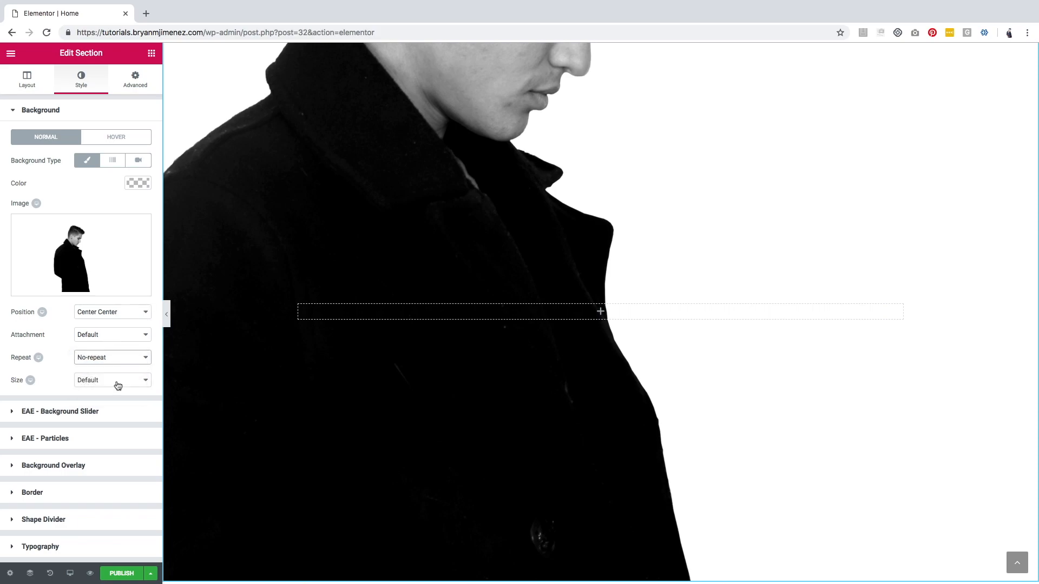
pyautogui.click(117, 382)
pyautogui.click(106, 398)
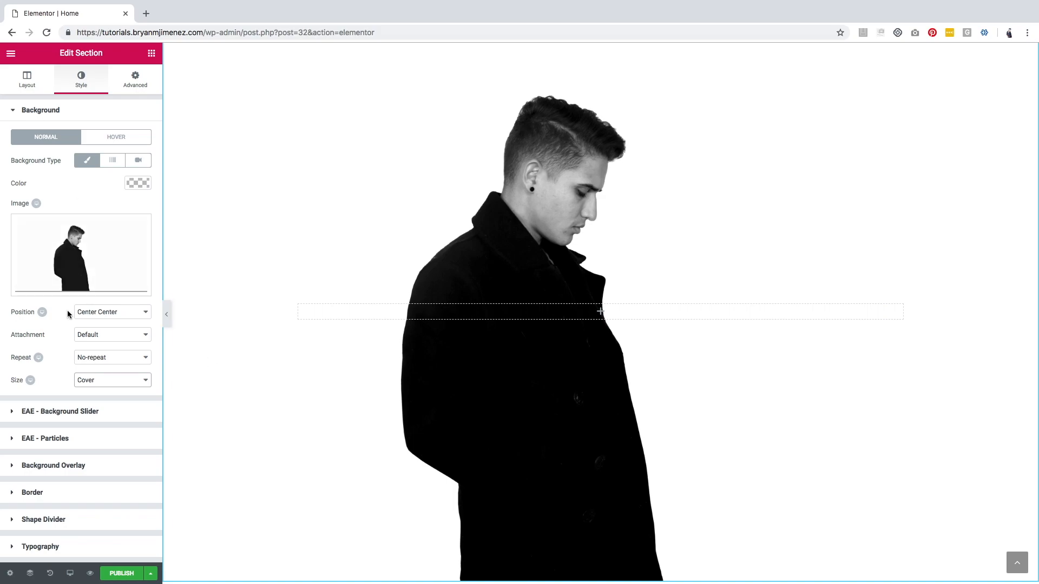
# Step: Add a classic background overlay to the section using the city skyline image from the media library
pyautogui.click(35, 468)
pyautogui.click(18, 469)
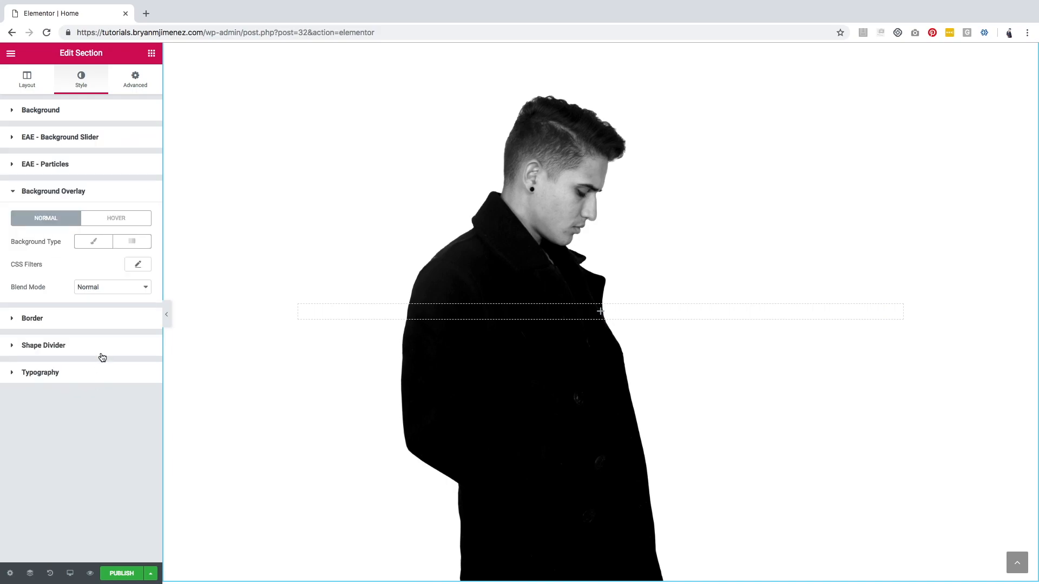
pyautogui.click(95, 244)
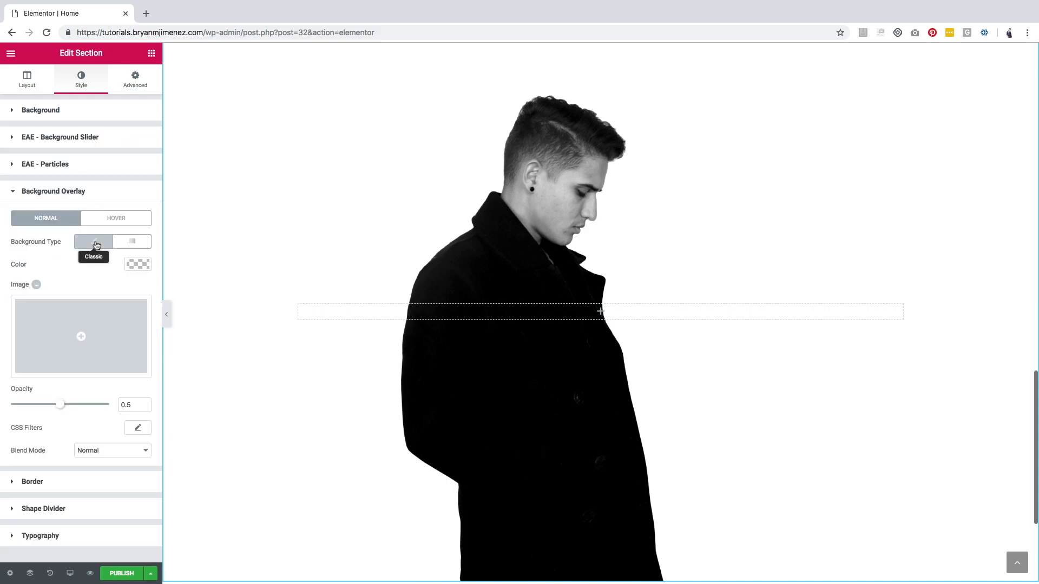
pyautogui.click(74, 334)
pyautogui.click(224, 178)
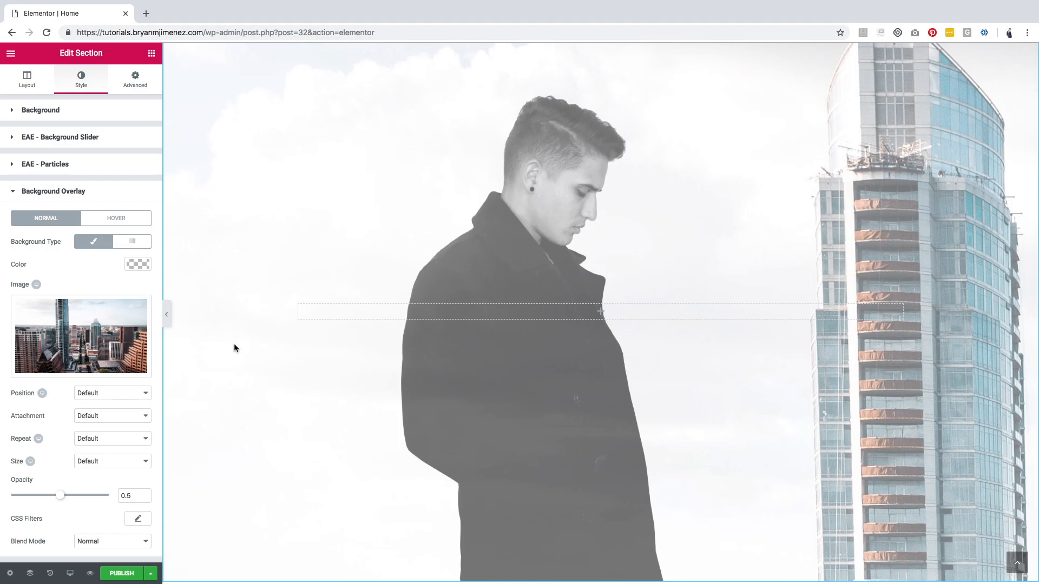
# Step: Set the city overlay image to position Center Center, repeat No-repeat and size Cover
pyautogui.scroll(-1, 78, 374)
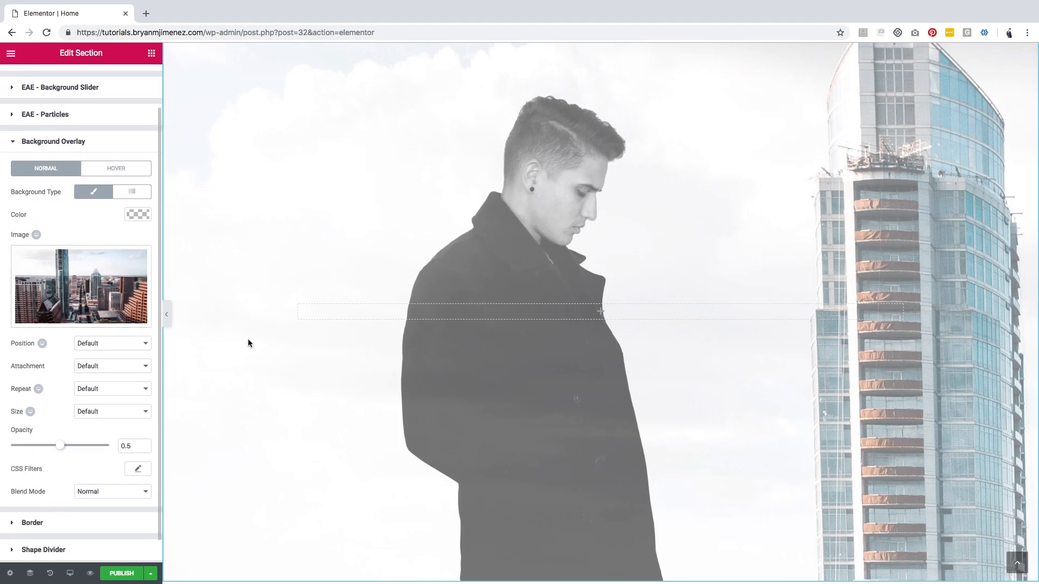
pyautogui.click(124, 348)
pyautogui.click(111, 390)
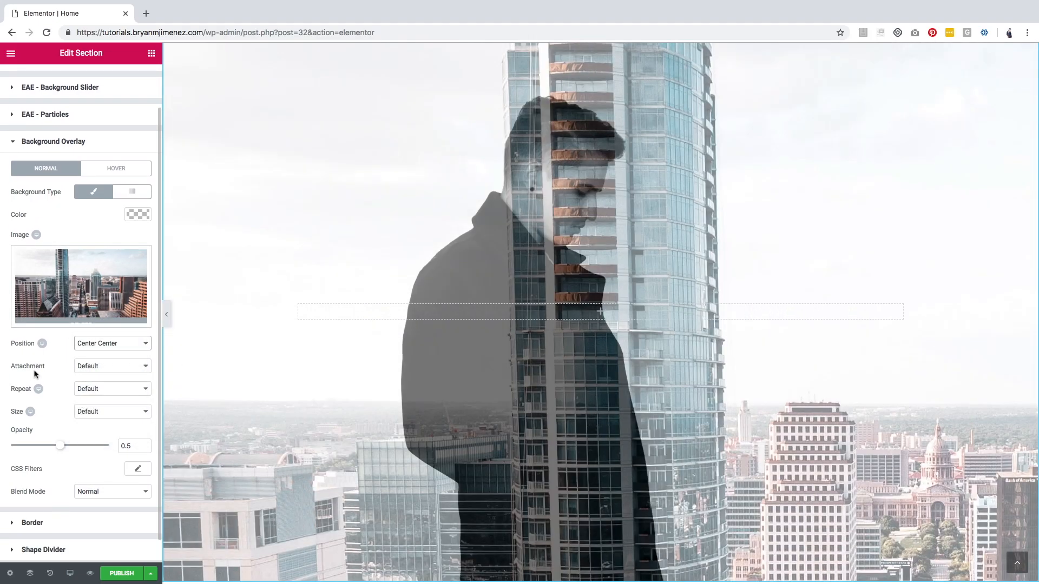
pyautogui.click(101, 390)
pyautogui.click(103, 392)
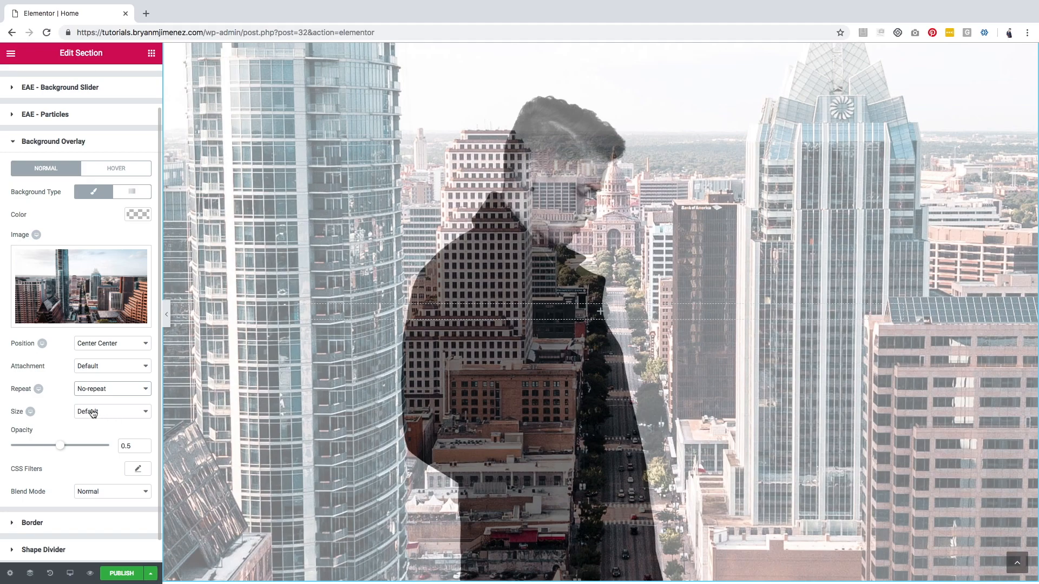
pyautogui.click(107, 414)
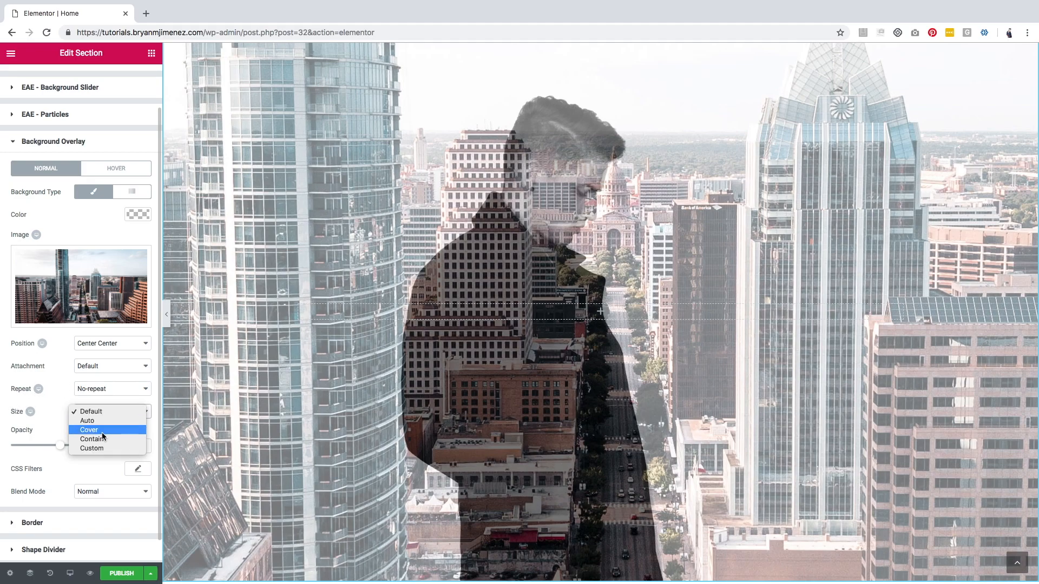
pyautogui.click(99, 432)
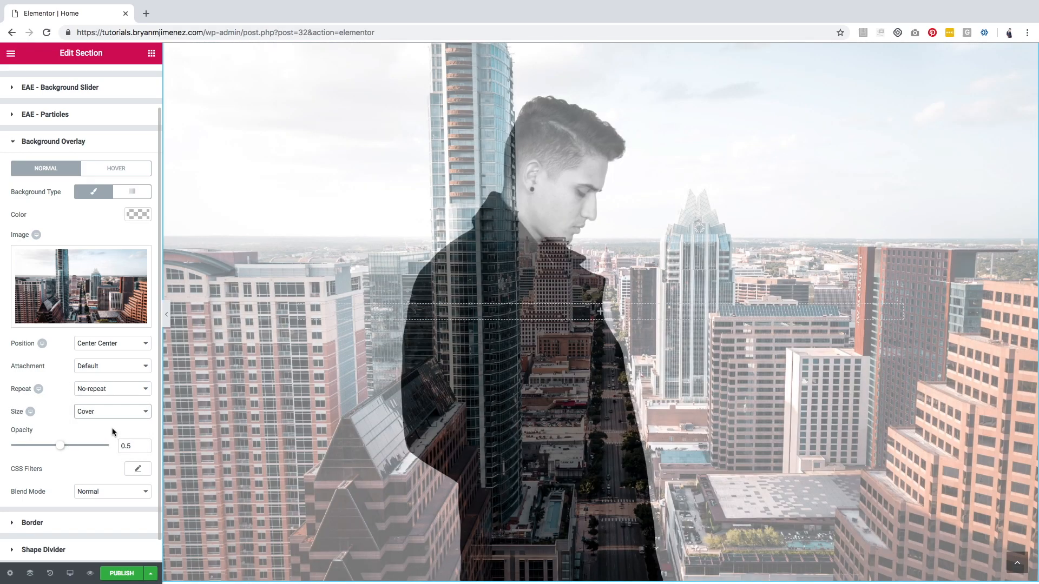
# Step: Set the background overlay's blend mode to Screen
pyautogui.scroll(-1, 84, 404)
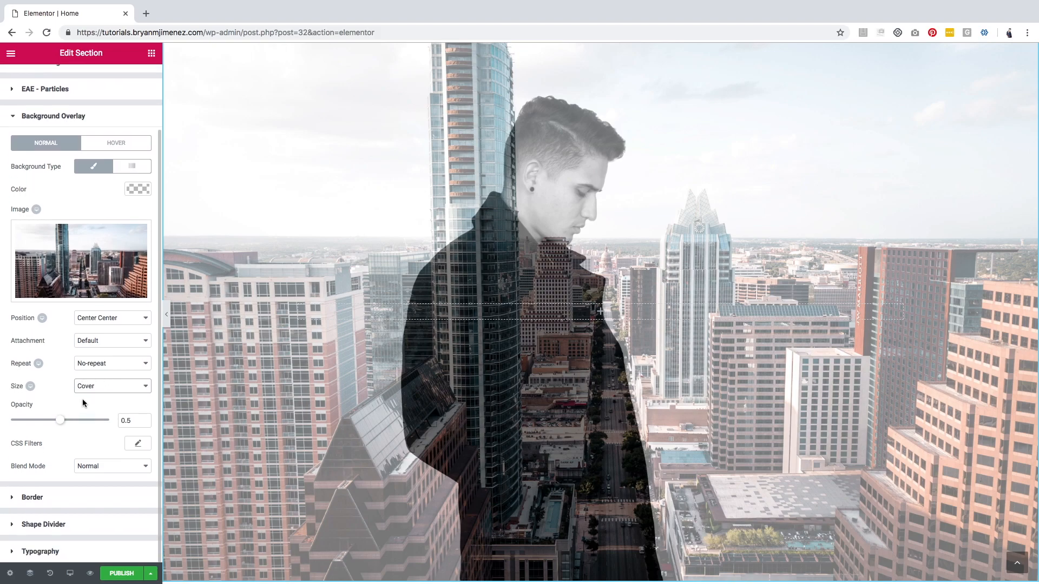
pyautogui.moveTo(49, 470); pyautogui.dragTo(39, 471)
pyautogui.click(130, 468)
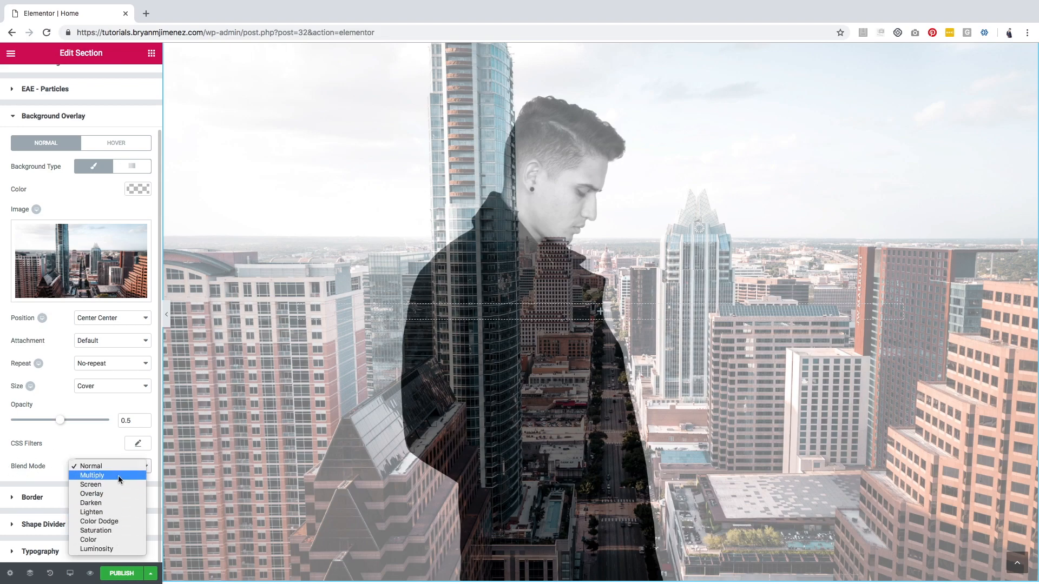
pyautogui.click(93, 489)
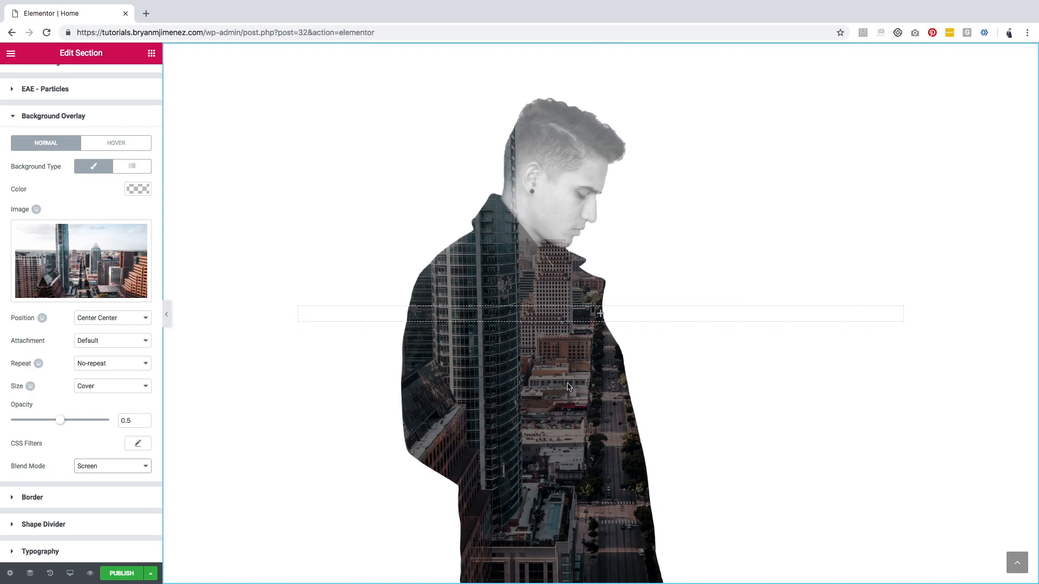
# Step: Set the city overlay image's attachment to Fixed
pyautogui.scroll(-2, 516, 379)
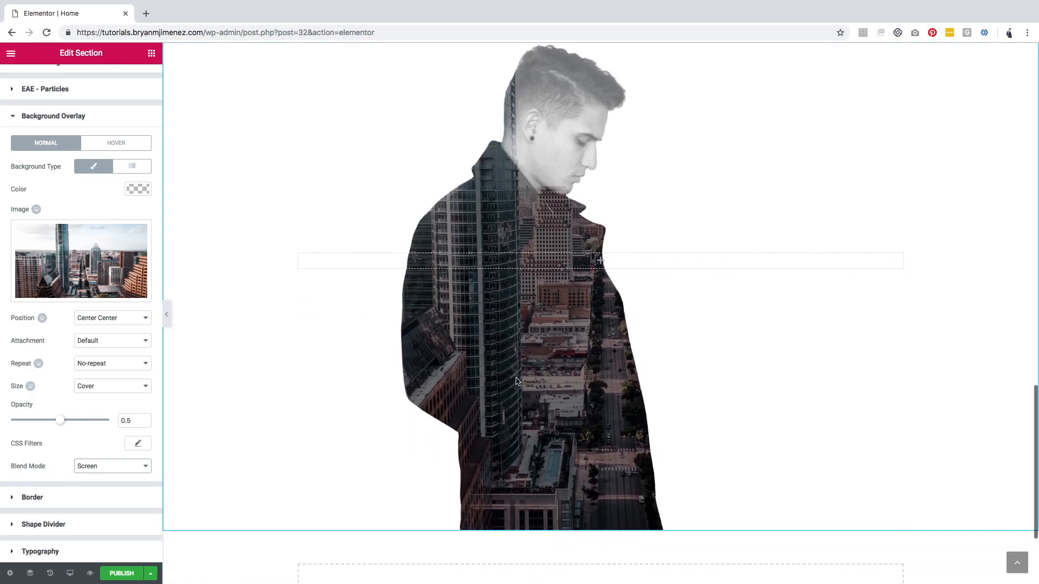
pyautogui.scroll(2, 528, 378)
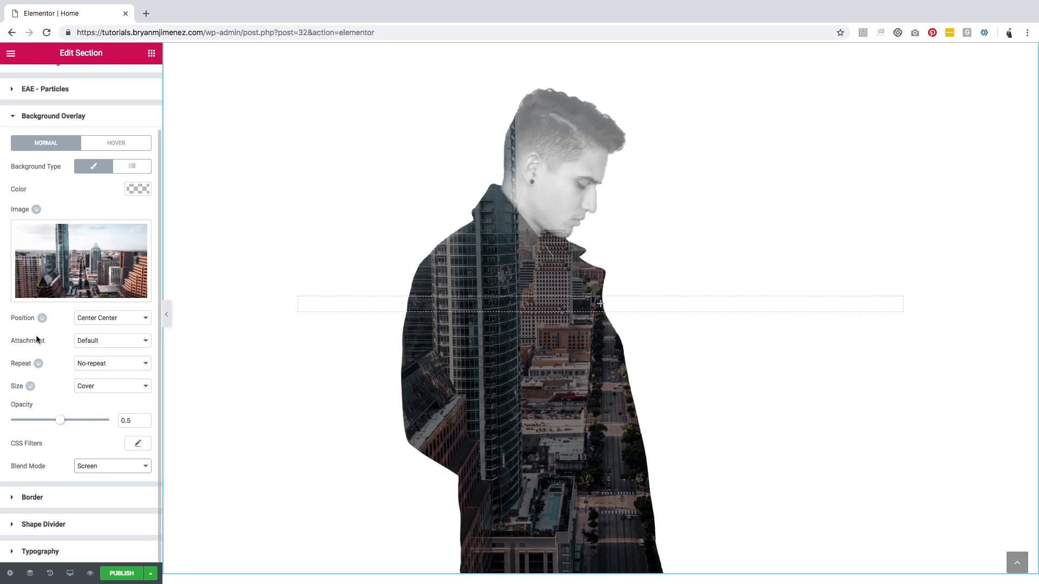
pyautogui.click(107, 342)
pyautogui.click(96, 360)
# Step: Examine how the fixed city overlay moves inside the man's silhouette while scrolling the page up and down
pyautogui.scroll(-2, 336, 310)
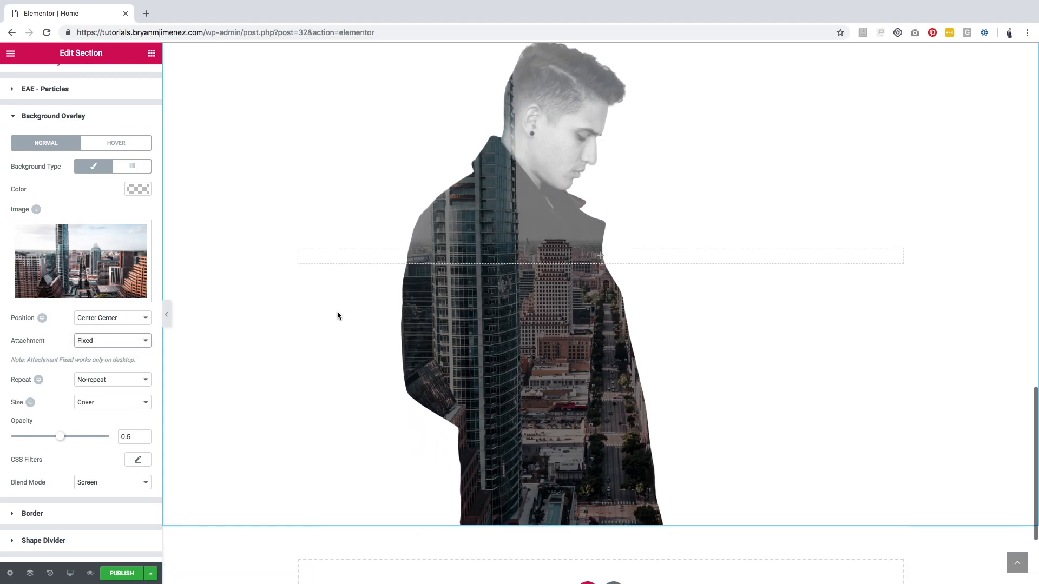
pyautogui.scroll(2, 337, 316)
pyautogui.scroll(-2, 338, 316)
pyautogui.scroll(1, 338, 316)
pyautogui.scroll(1, 338, 312)
pyautogui.scroll(-2, 338, 312)
pyautogui.scroll(1, 338, 316)
pyautogui.scroll(-2, 339, 316)
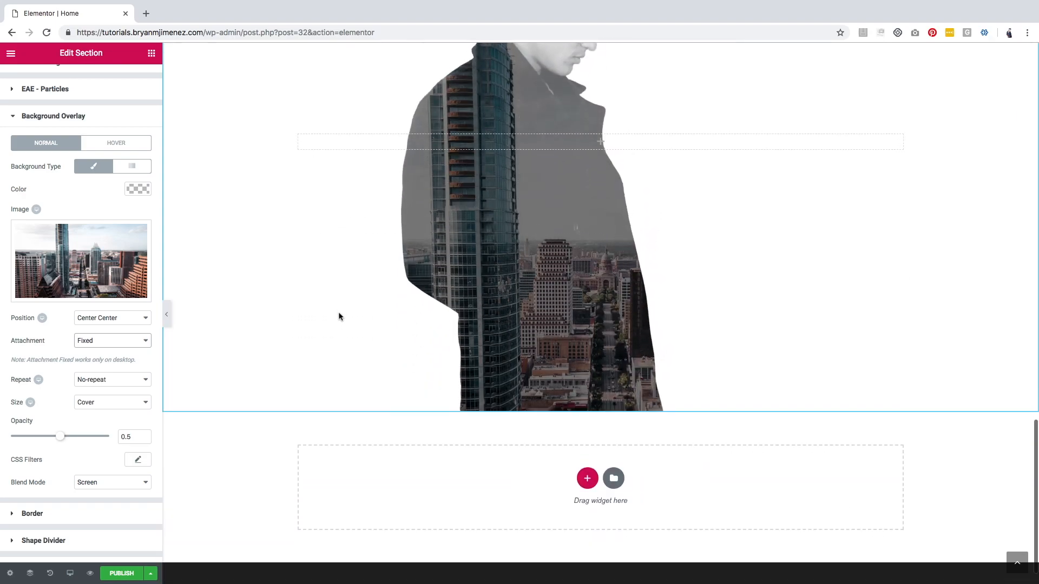
pyautogui.scroll(3, 338, 316)
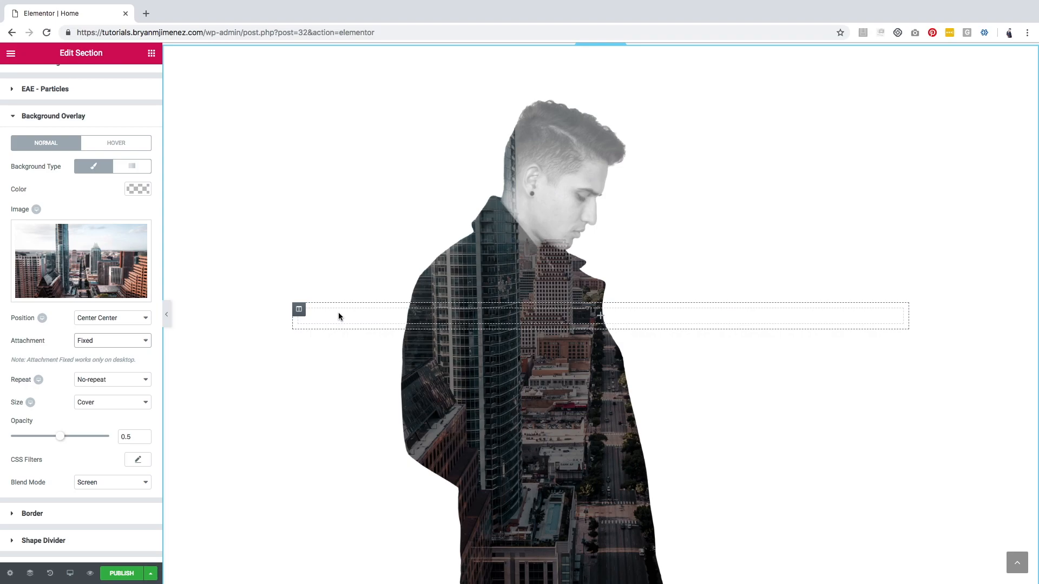
# Step: Add another single-column section below the double-exposure section
pyautogui.scroll(-4, 372, 239)
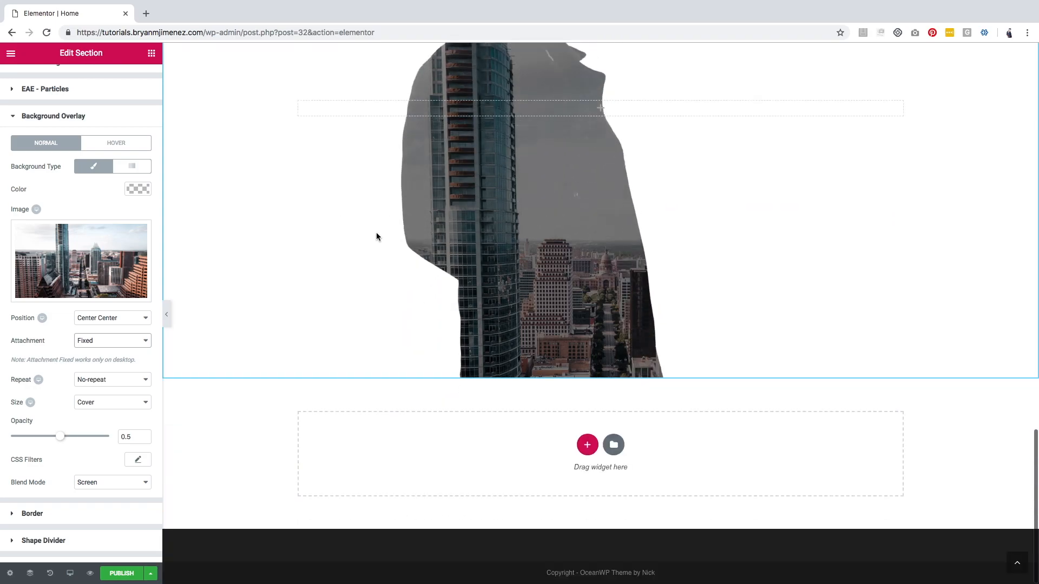
pyautogui.click(587, 444)
pyautogui.click(453, 475)
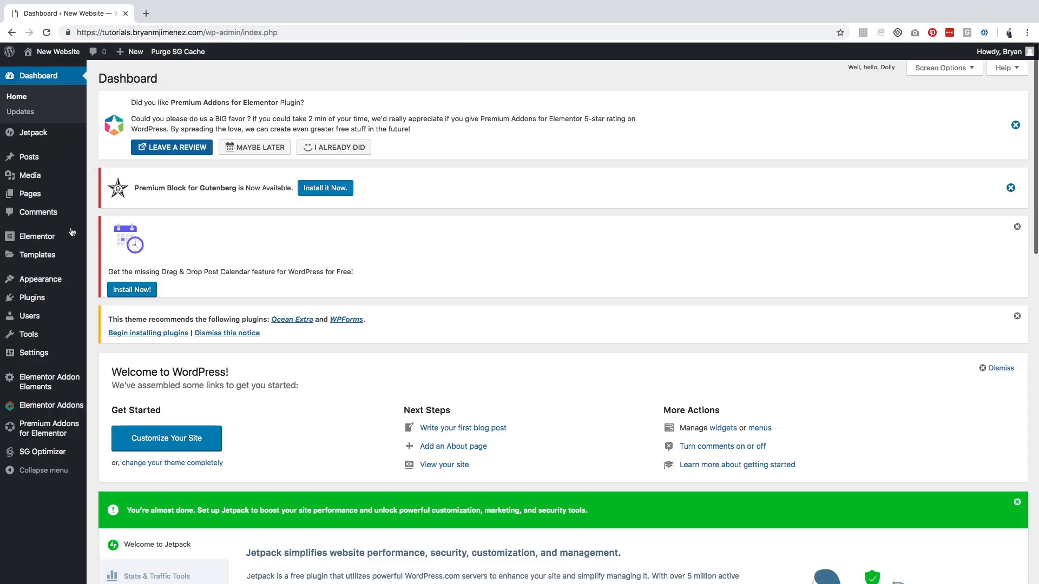
# Step: Search for "Elementor Addon Elements" among the new plugins available to install in the WordPress dashboard
pyautogui.click(27, 302)
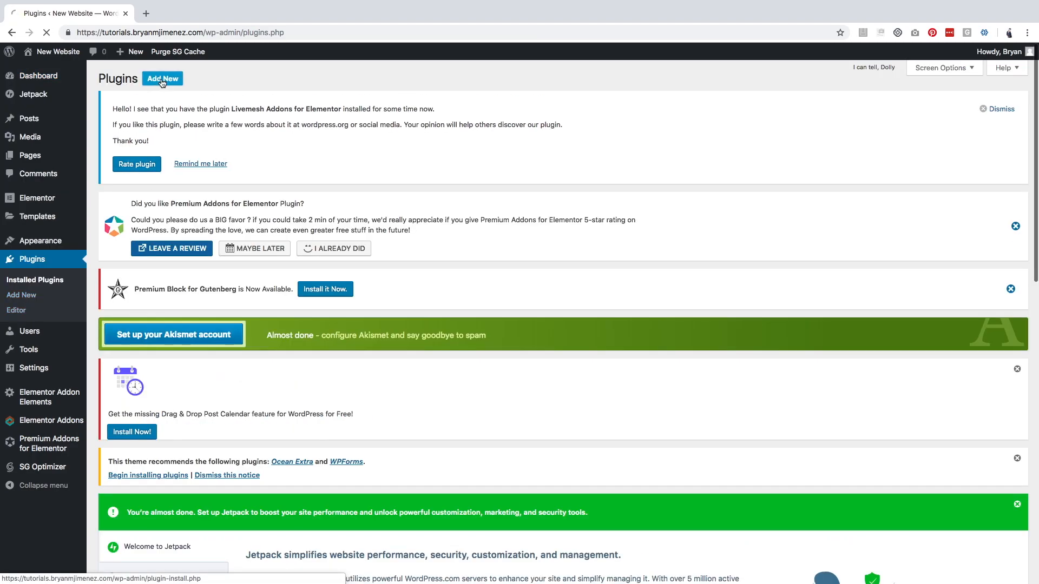
pyautogui.click(162, 80)
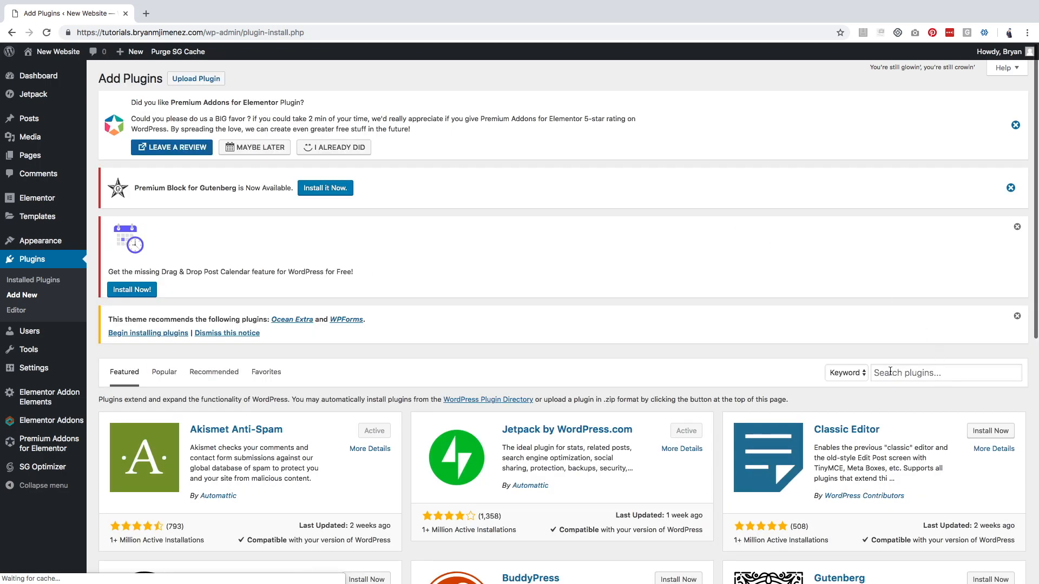
pyautogui.click(890, 371)
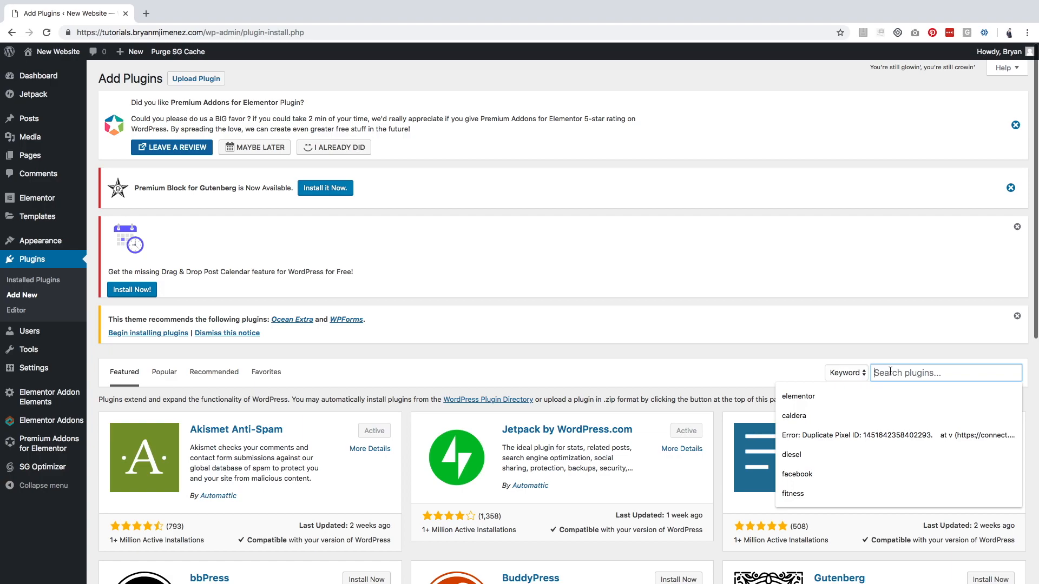
pyautogui.write('El')
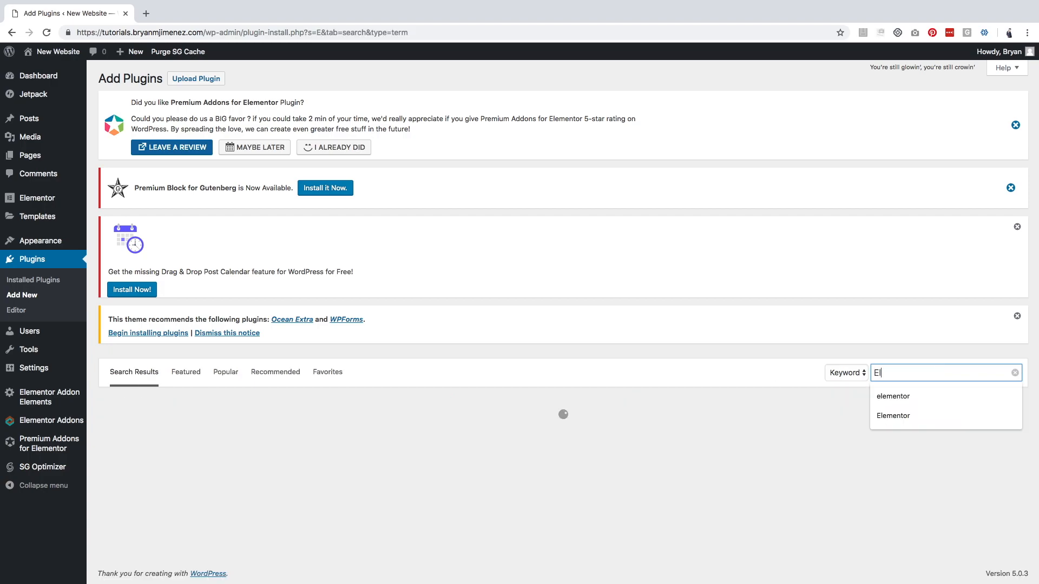
pyautogui.write('ementor')
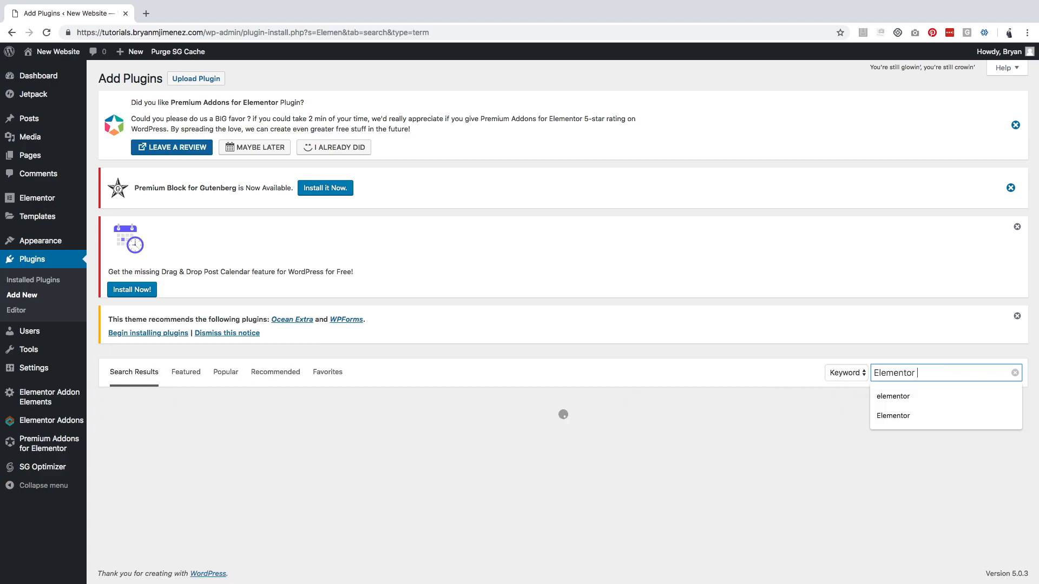
pyautogui.press('Return')
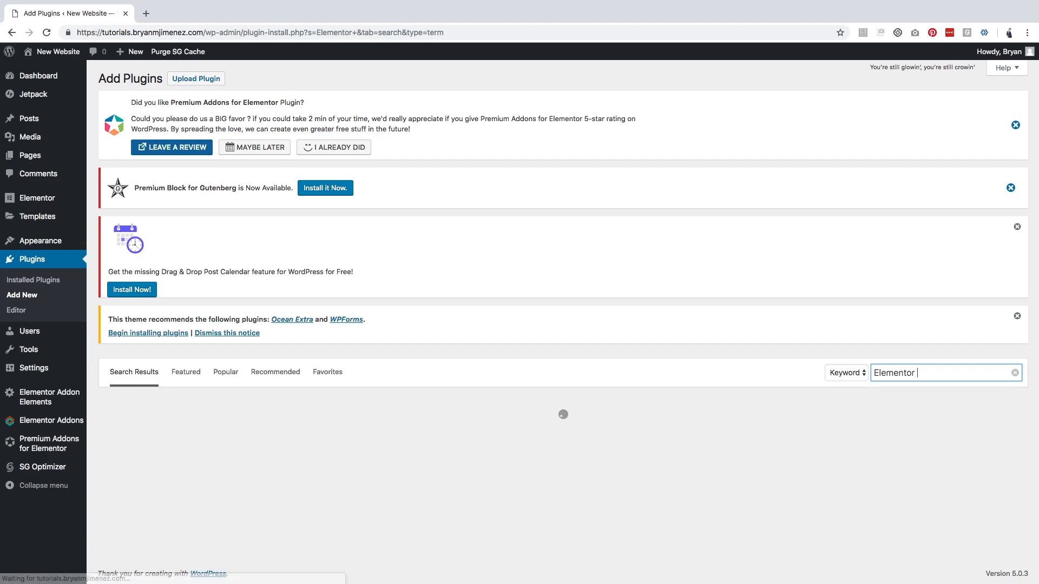
pyautogui.write('Addon Elements')
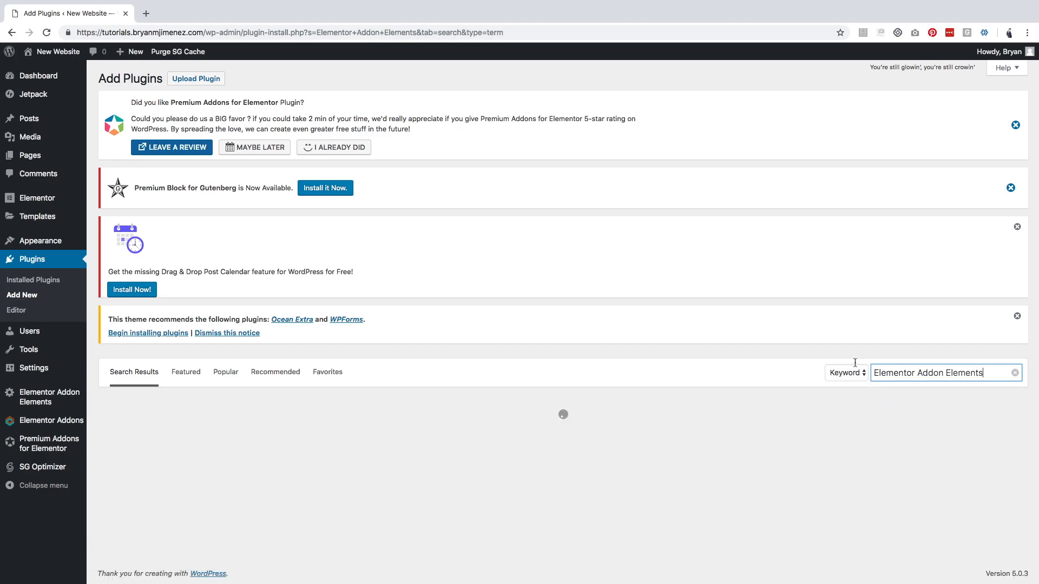
# Step: Check the Elementor Addon Elements plugin entry among the plugin search results
pyautogui.scroll(-1, 323, 377)
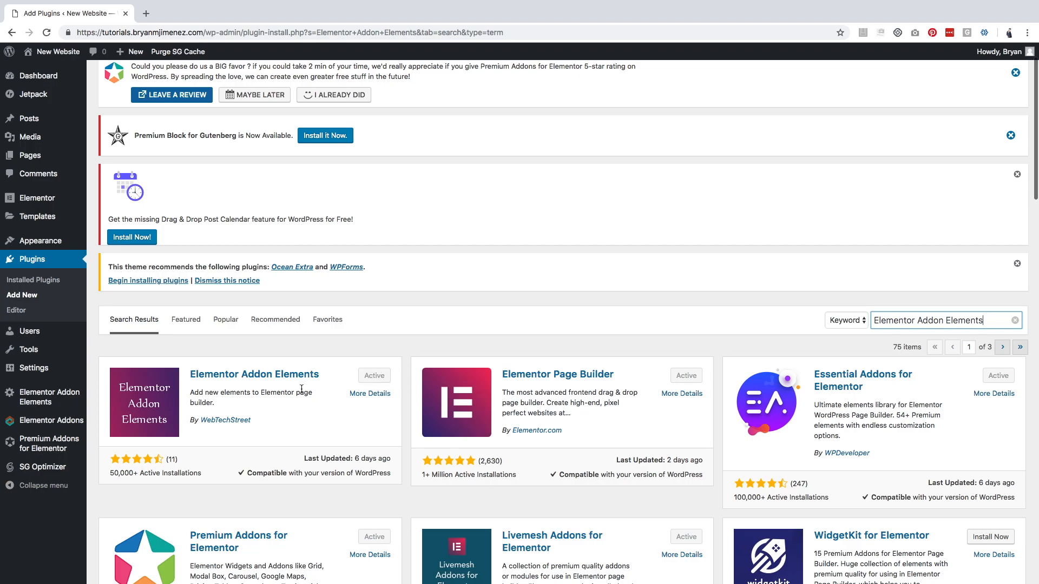
pyautogui.scroll(1, 301, 390)
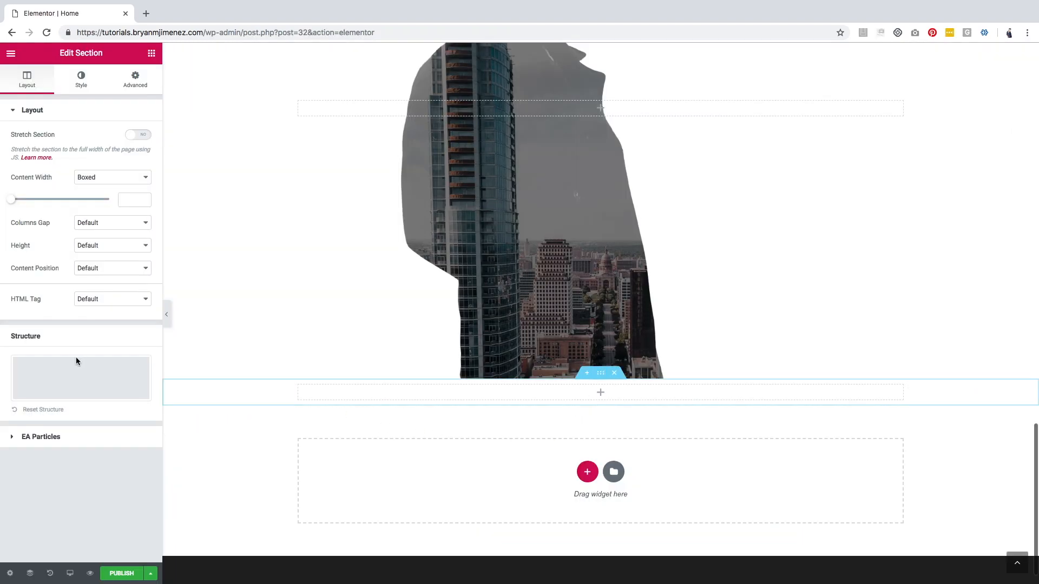
# Step: Return to the Elementor page editor and set the new empty section's height to Fit To Screen
pyautogui.click(106, 247)
pyautogui.click(106, 253)
pyautogui.scroll(-6, 490, 419)
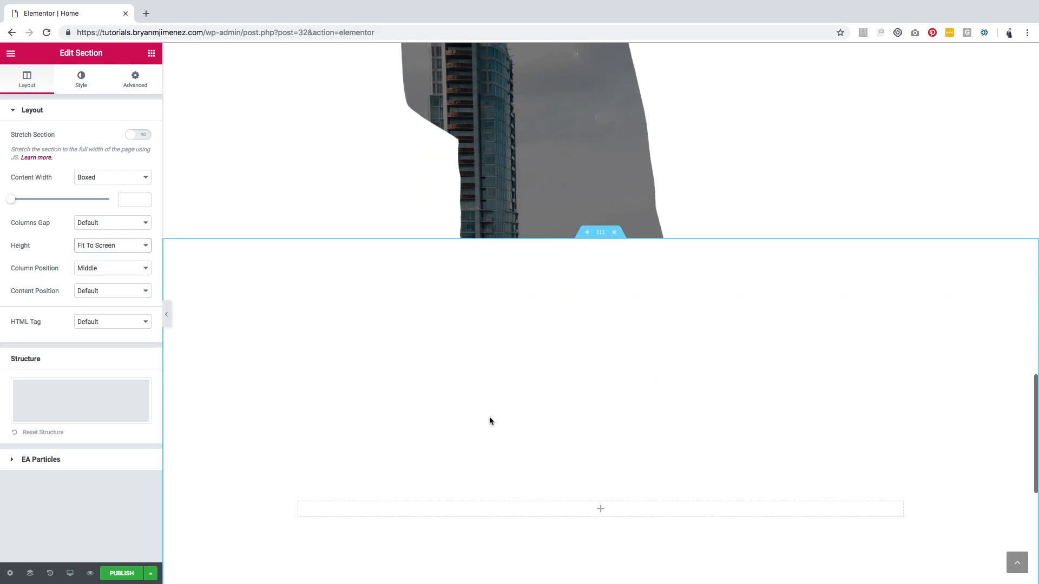
# Step: Give the new section a Classic background using the snowy pine trees image from the media library
pyautogui.click(81, 80)
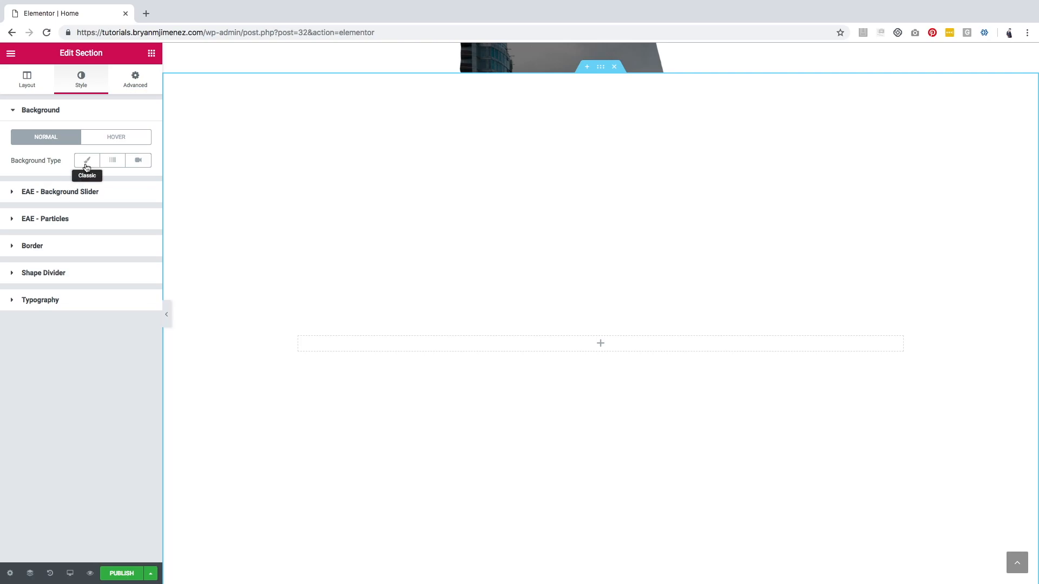
pyautogui.click(87, 160)
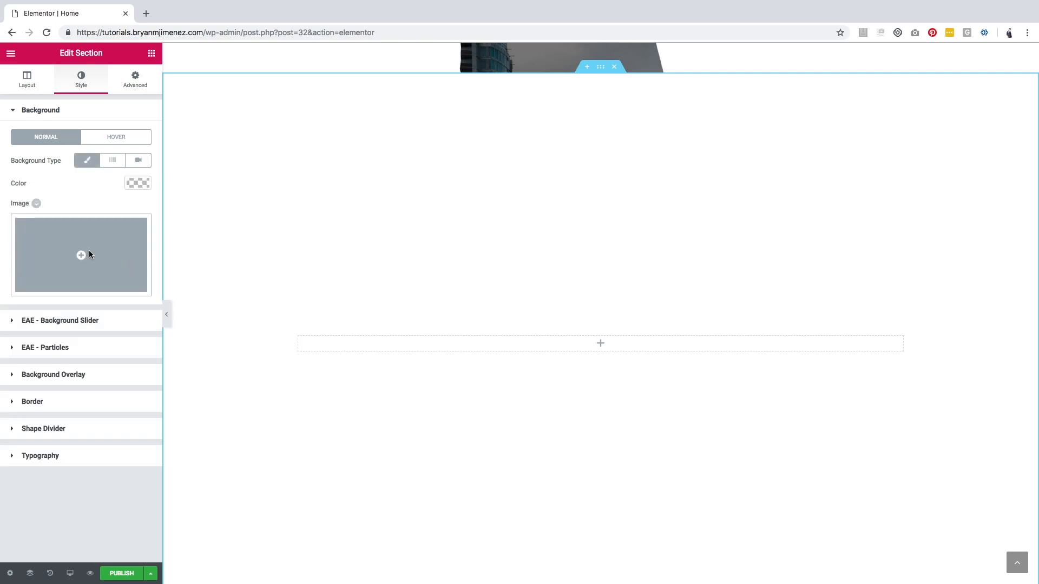
pyautogui.click(90, 256)
pyautogui.click(145, 173)
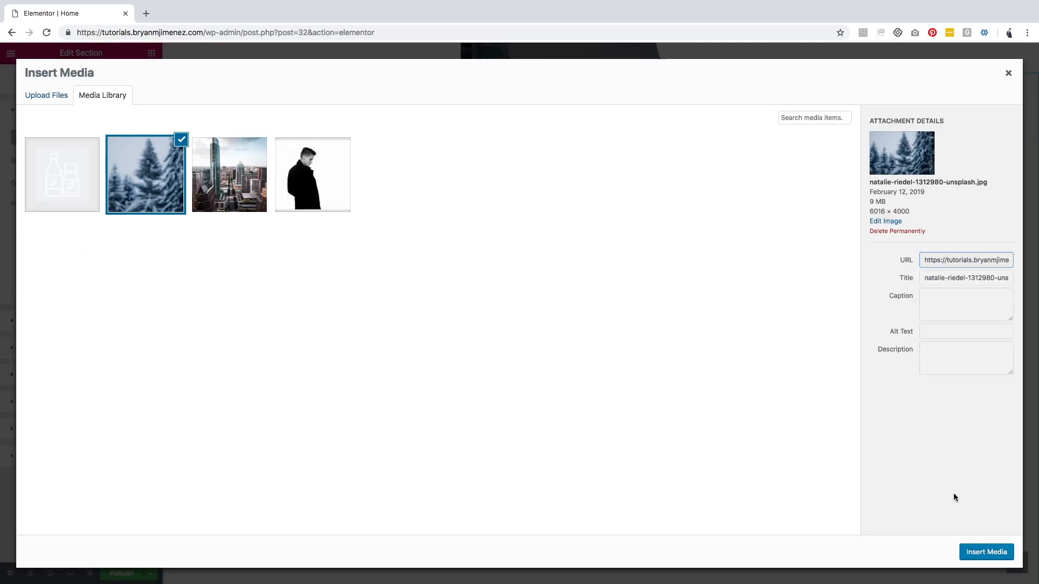
pyautogui.click(983, 552)
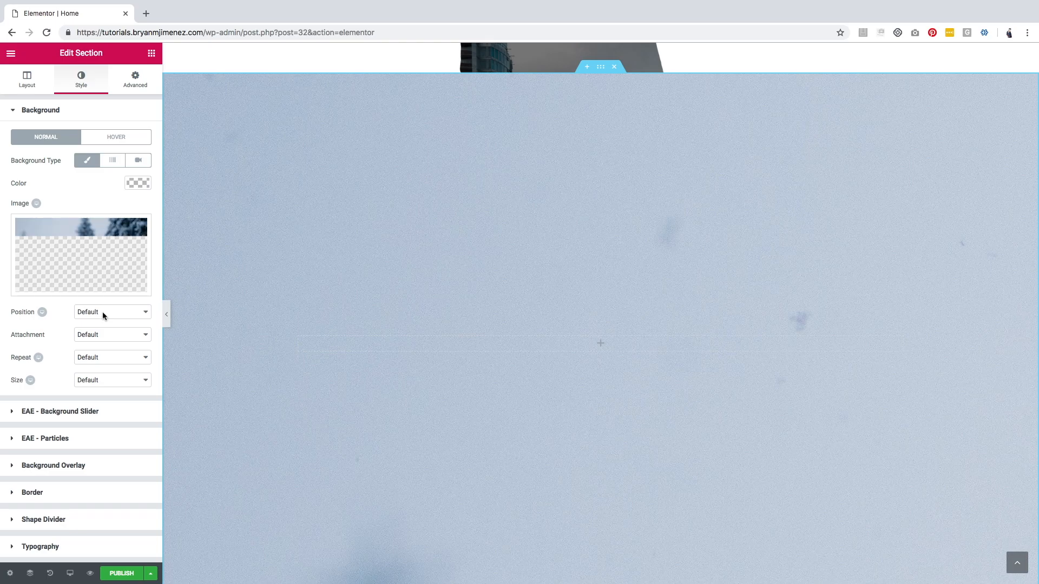
# Step: Set the snowy trees background's position to Center Center, repeat to No-repeat and size to Cover
pyautogui.click(108, 313)
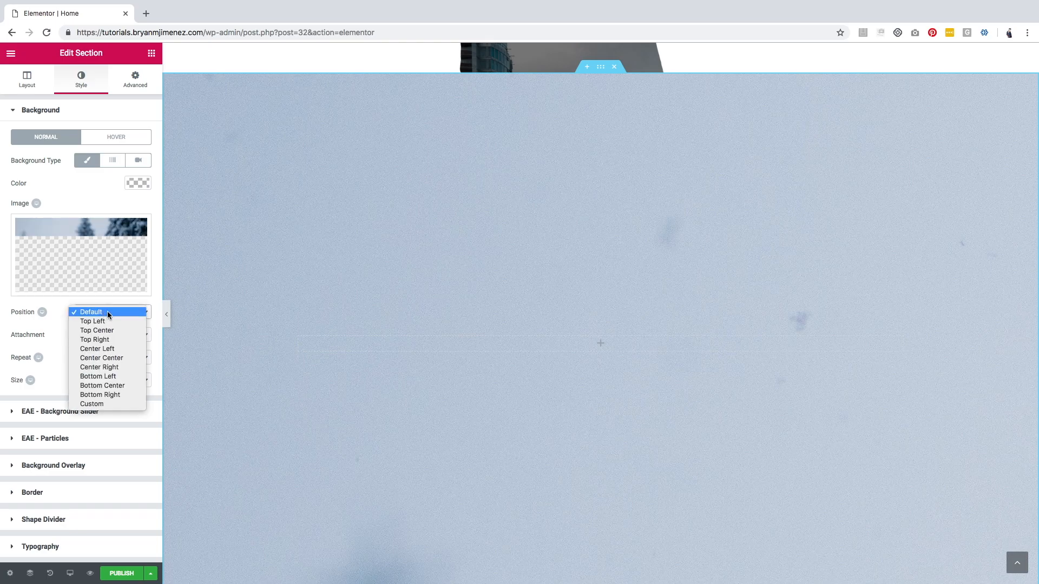
pyautogui.click(108, 358)
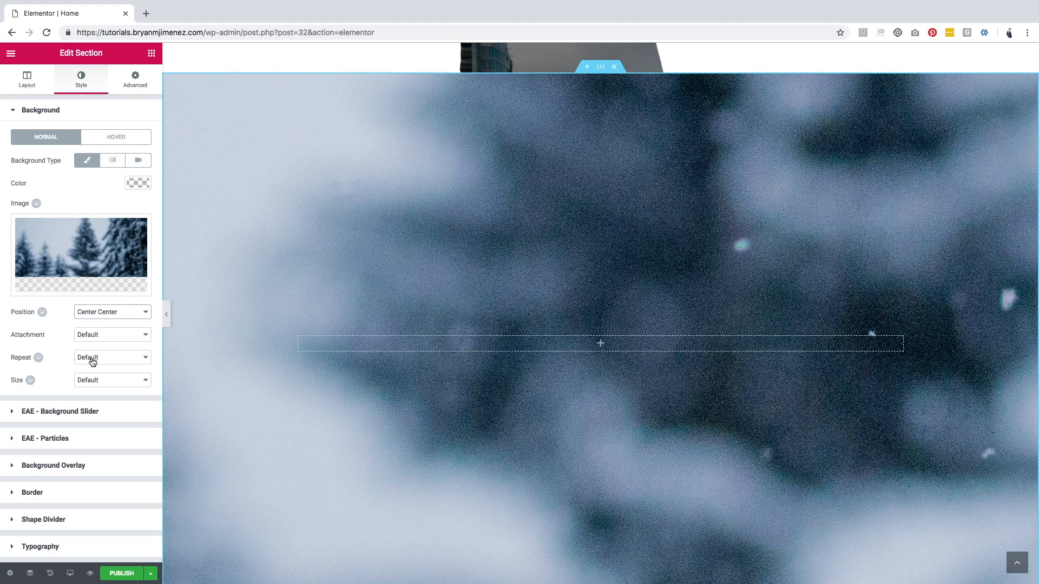
pyautogui.click(94, 362)
pyautogui.press('Escape')
pyautogui.click(103, 367)
pyautogui.click(102, 358)
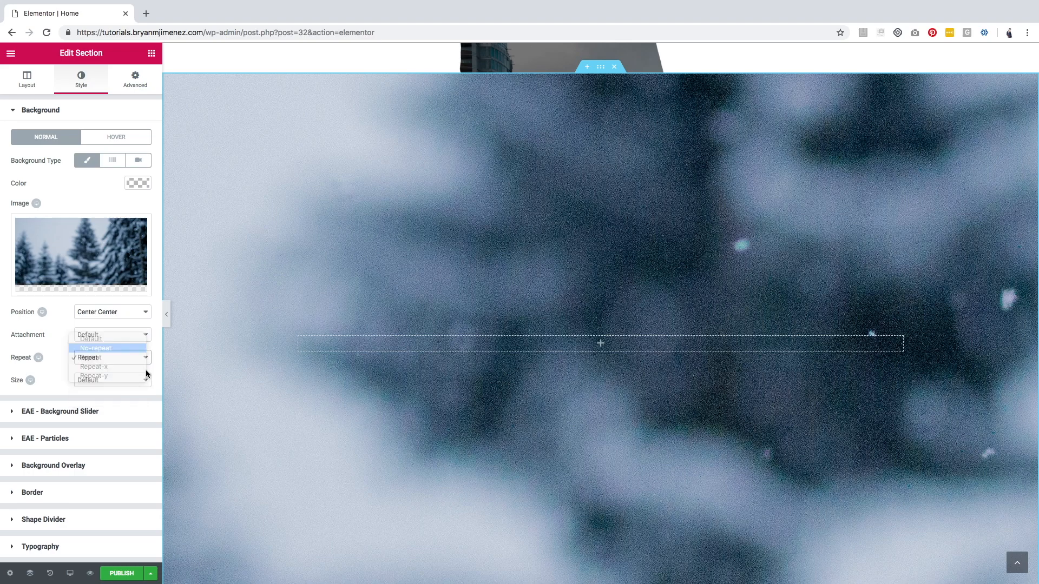
pyautogui.click(110, 382)
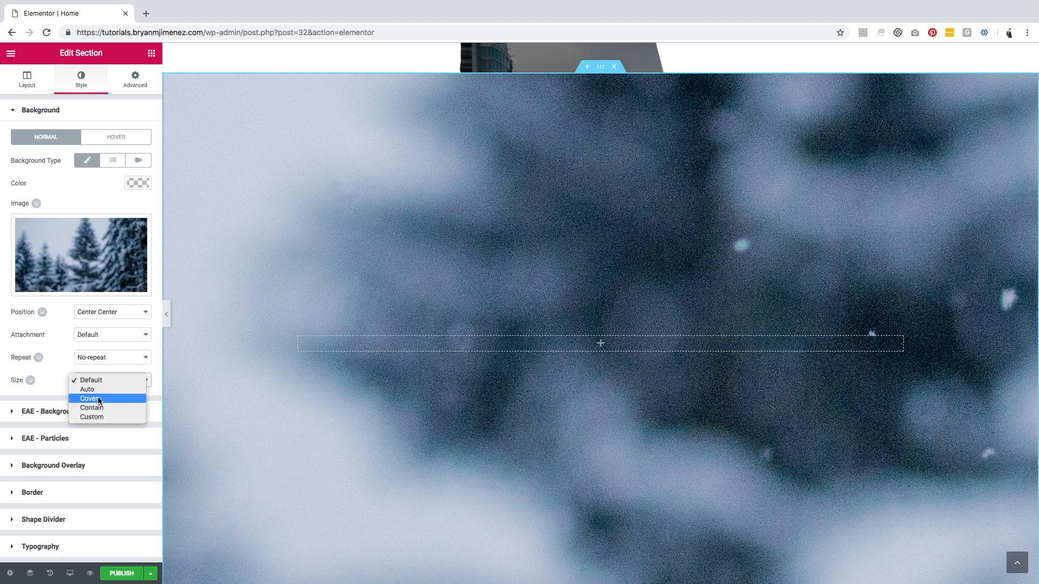
pyautogui.click(100, 399)
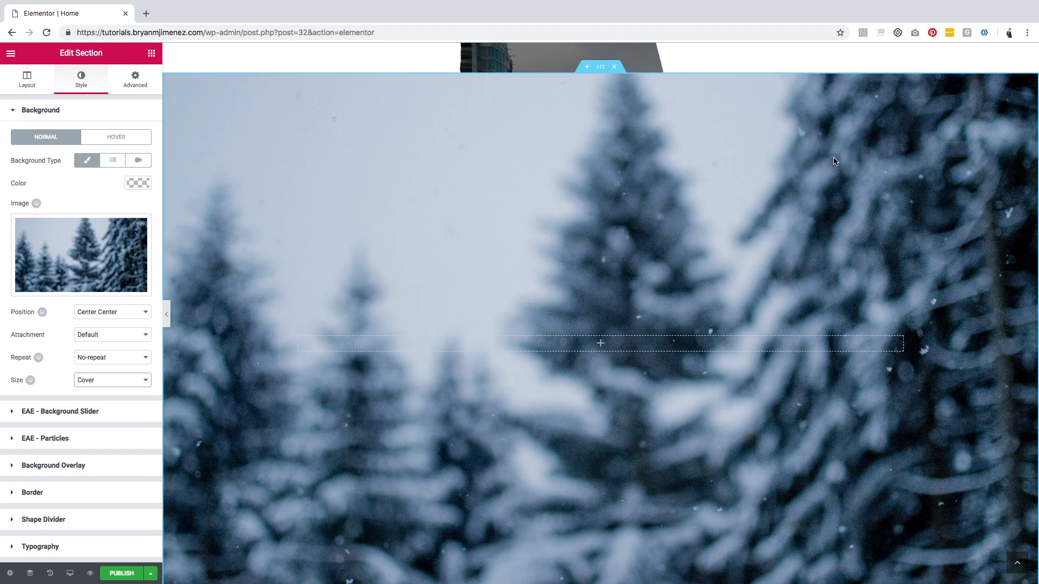
# Step: Enable the EAE particle background for the snowy trees section
pyautogui.scroll(-2, 499, 253)
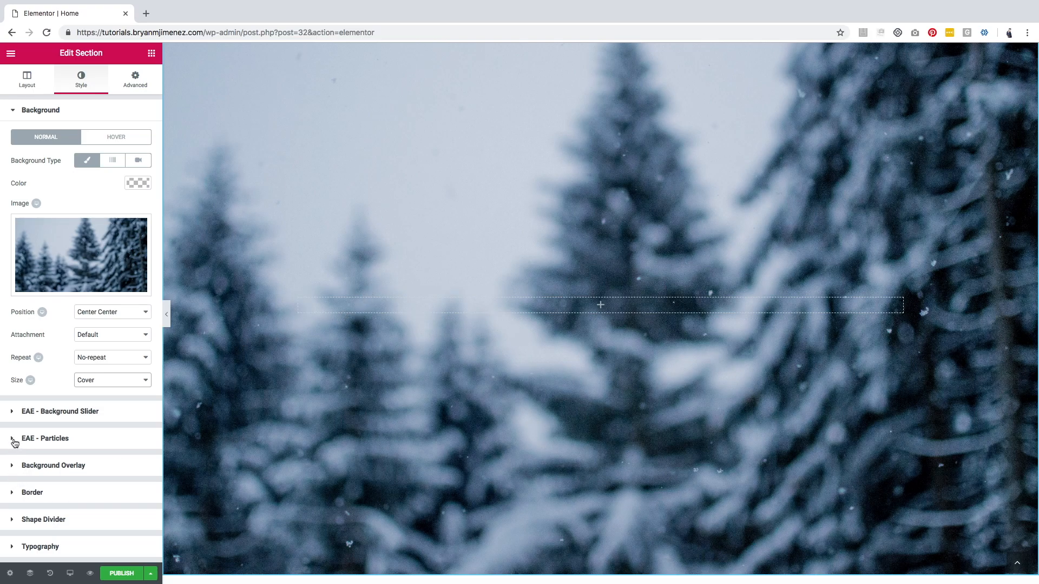
pyautogui.click(14, 440)
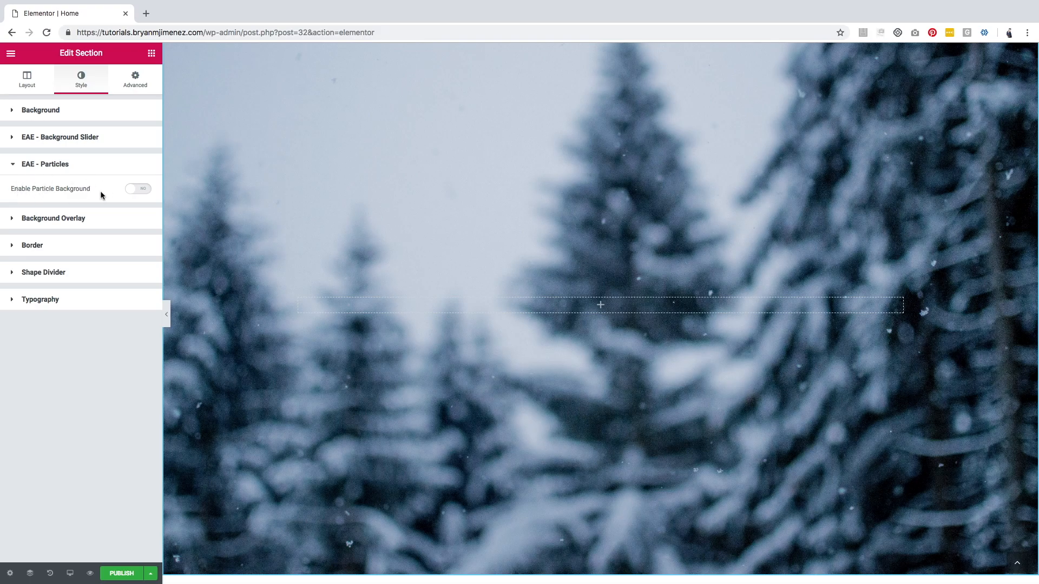
pyautogui.click(138, 188)
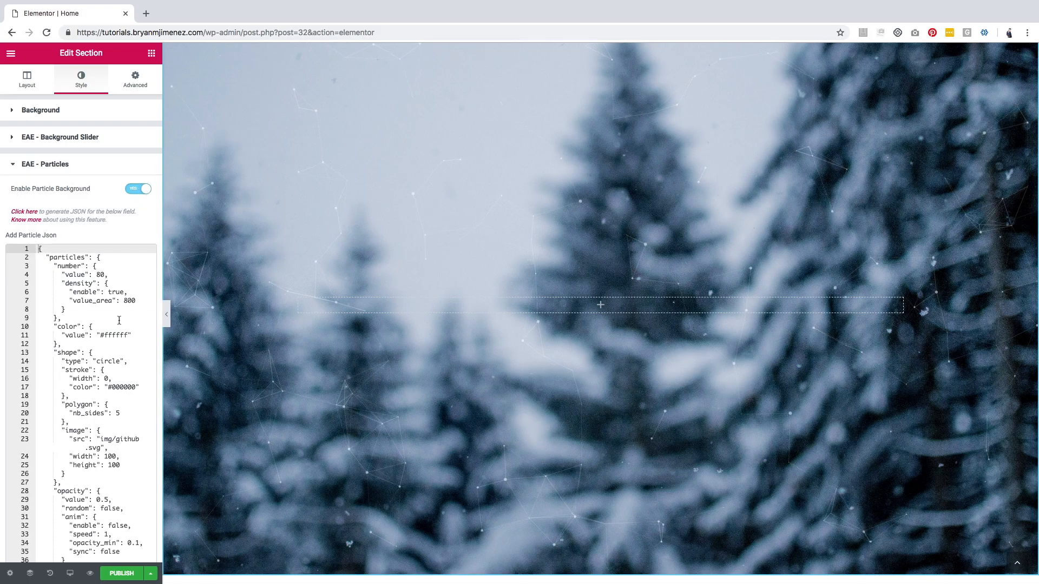
# Step: Examine the section's default particle JSON and the particle effect it gives the snowy trees background
pyautogui.scroll(-3, 94, 269)
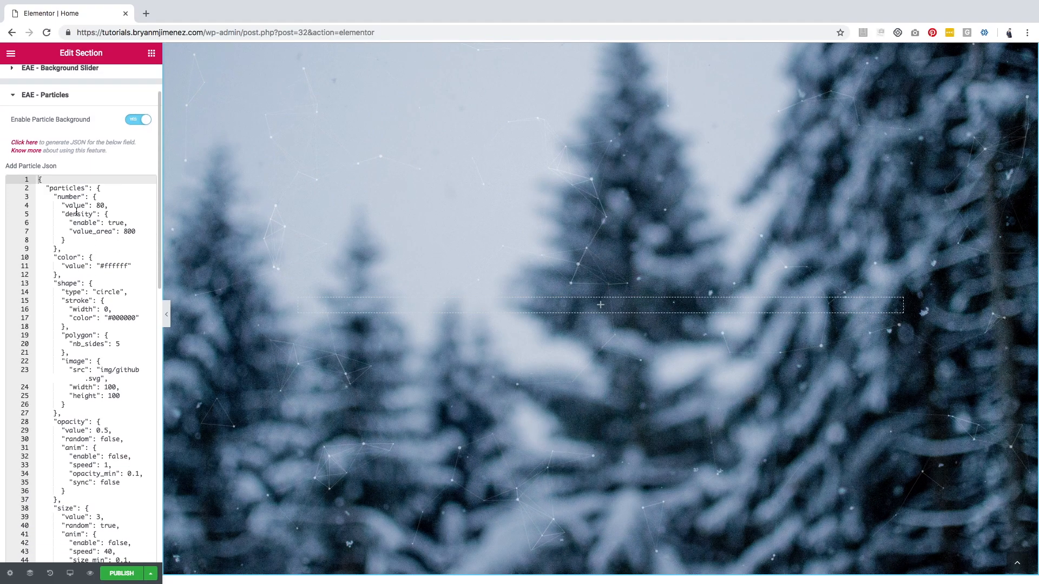
pyautogui.scroll(-10, 81, 336)
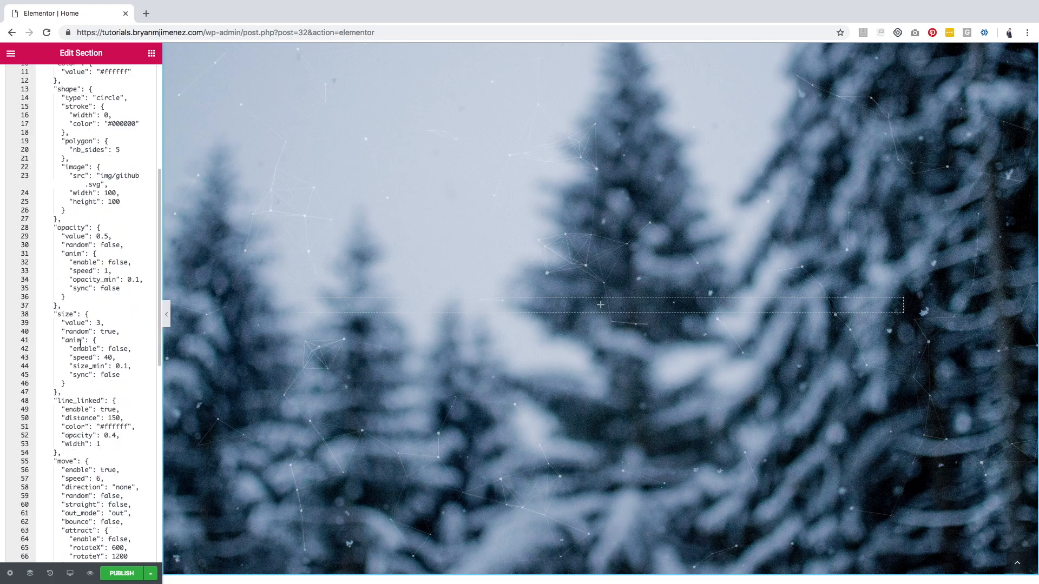
pyautogui.scroll(-9, 89, 327)
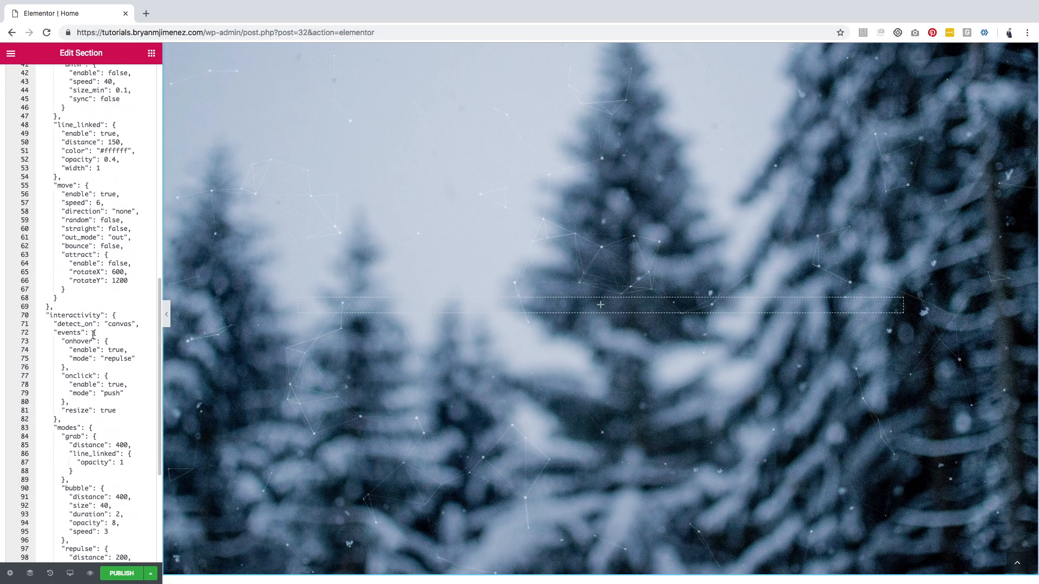
pyautogui.scroll(-3, 91, 335)
pyautogui.scroll(11, 86, 347)
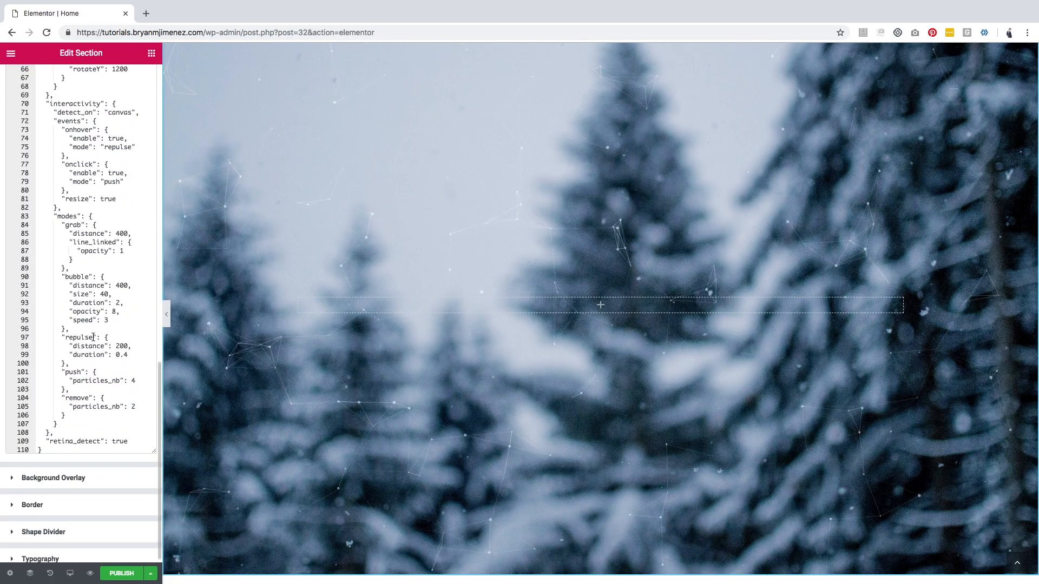
pyautogui.scroll(1, 85, 355)
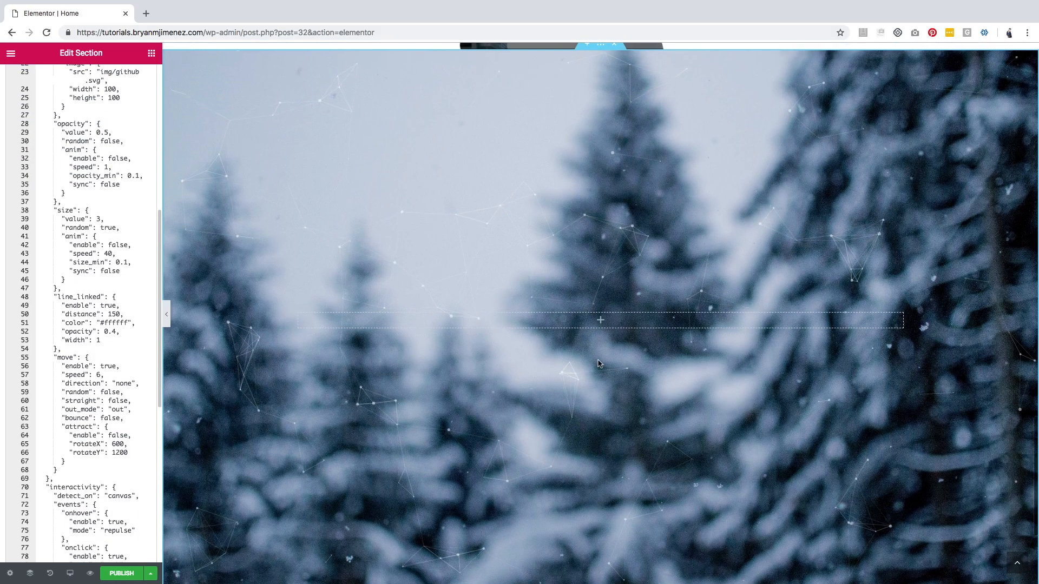
pyautogui.scroll(-1, 598, 364)
pyautogui.scroll(5, 98, 234)
pyautogui.scroll(5, 98, 234)
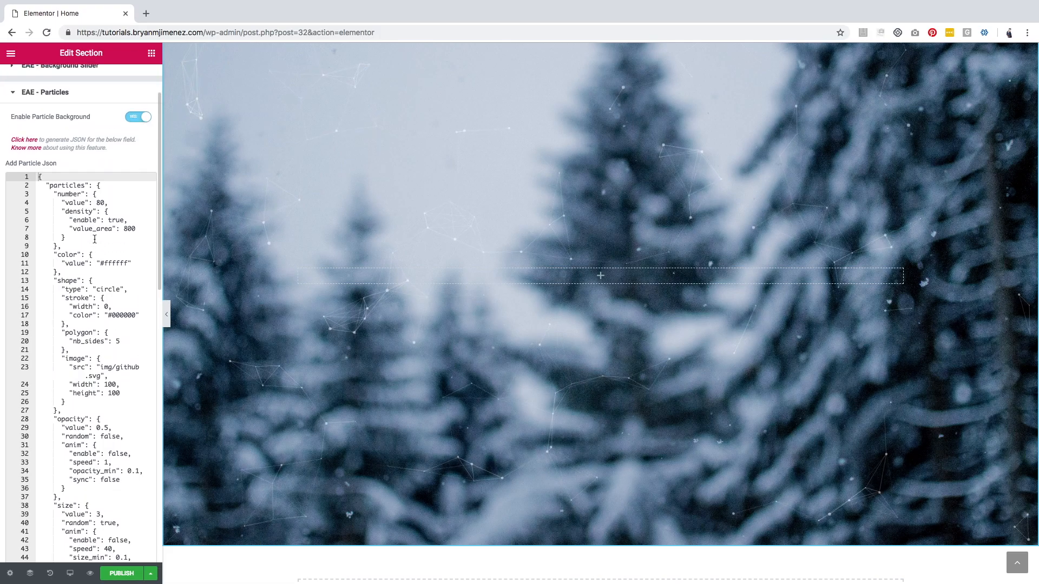
pyautogui.scroll(-1, 104, 202)
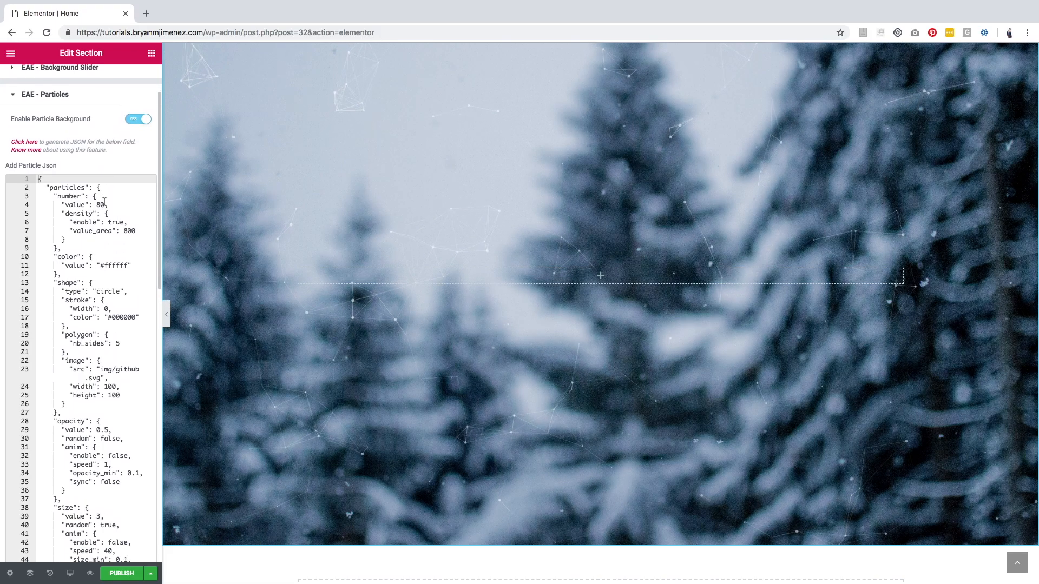
pyautogui.moveTo(69, 138); pyautogui.dragTo(83, 138)
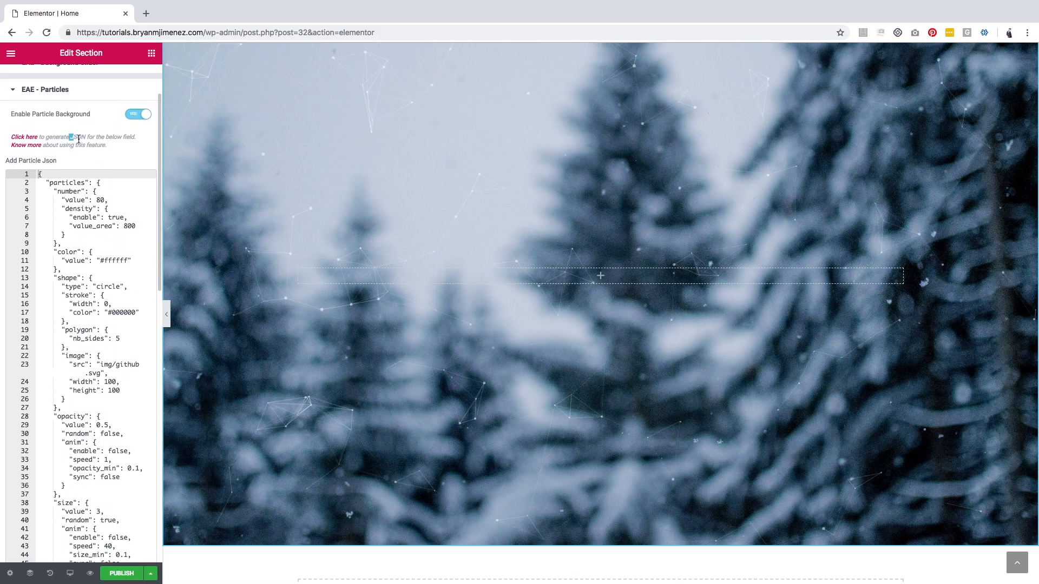
pyautogui.scroll(1, 95, 262)
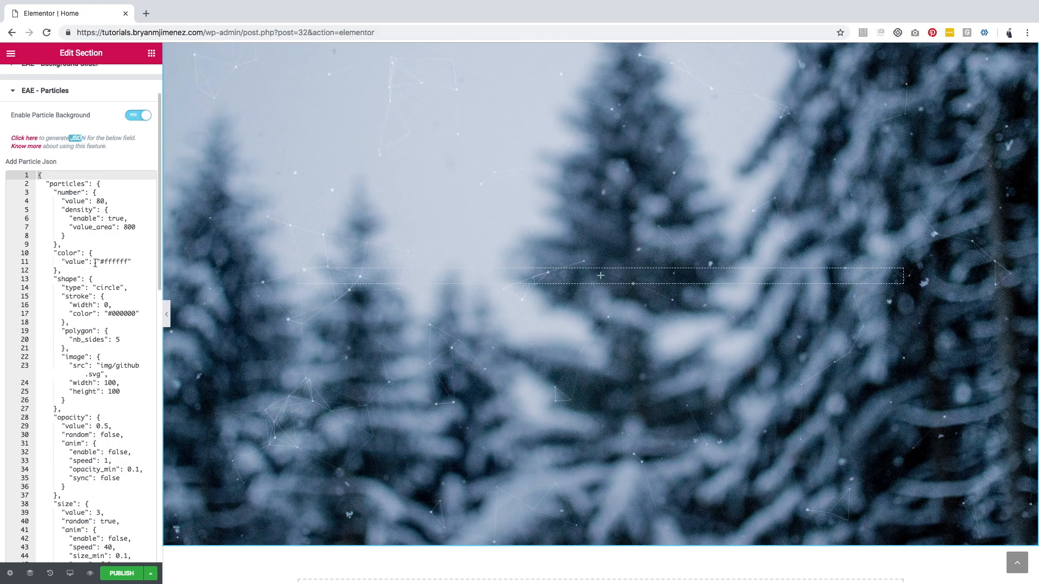
# Step: Open the linked particles.js JSON generator and load its Snow preset
pyautogui.click(57, 140)
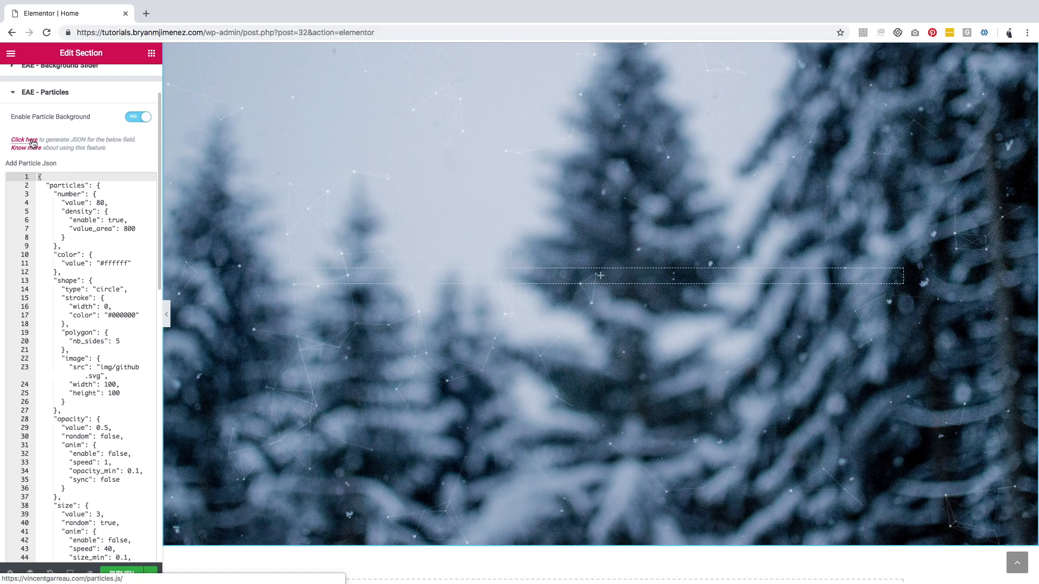
pyautogui.click(25, 139)
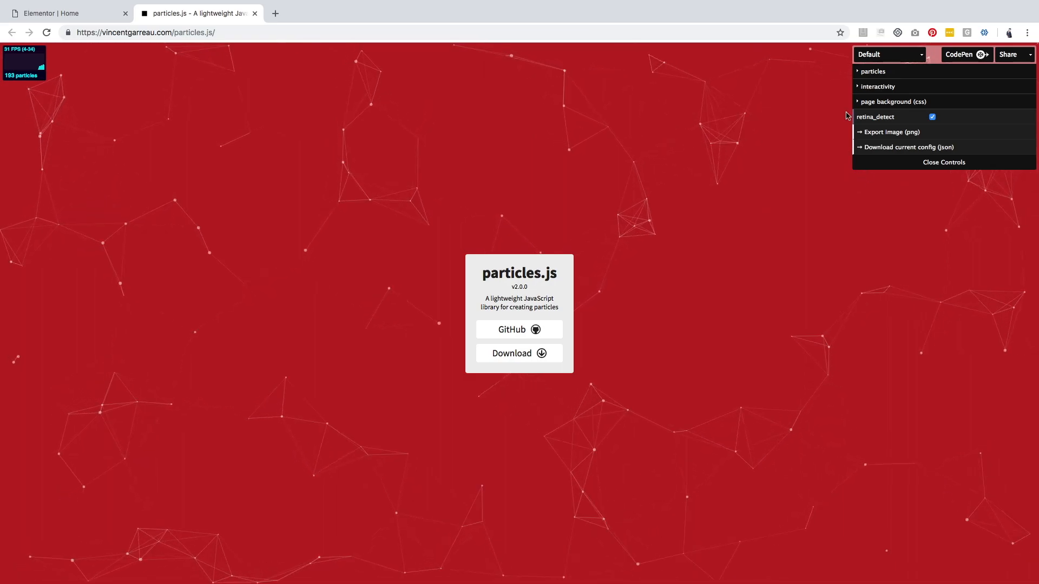
pyautogui.click(859, 72)
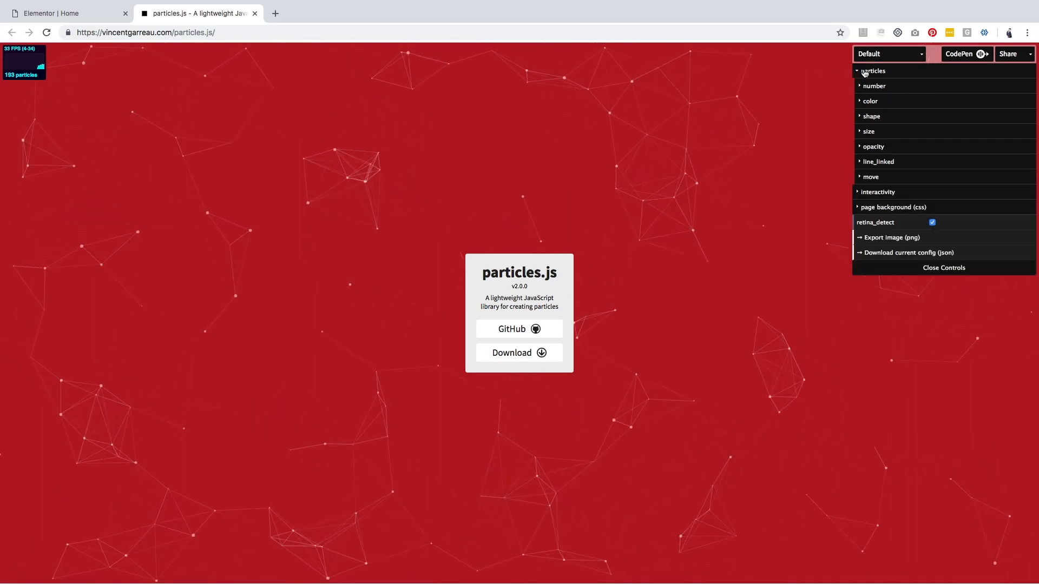
pyautogui.click(913, 57)
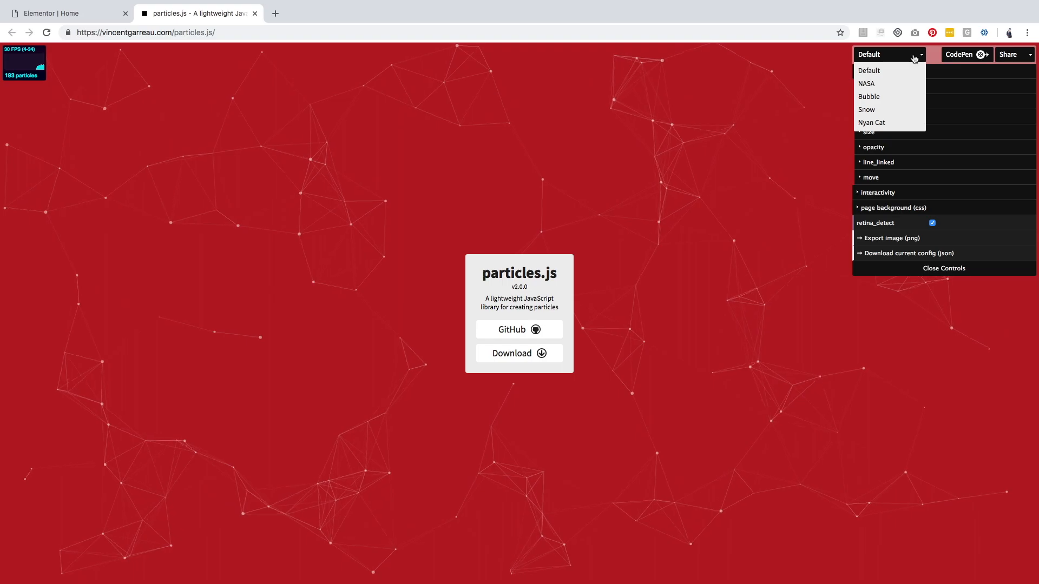
pyautogui.click(866, 110)
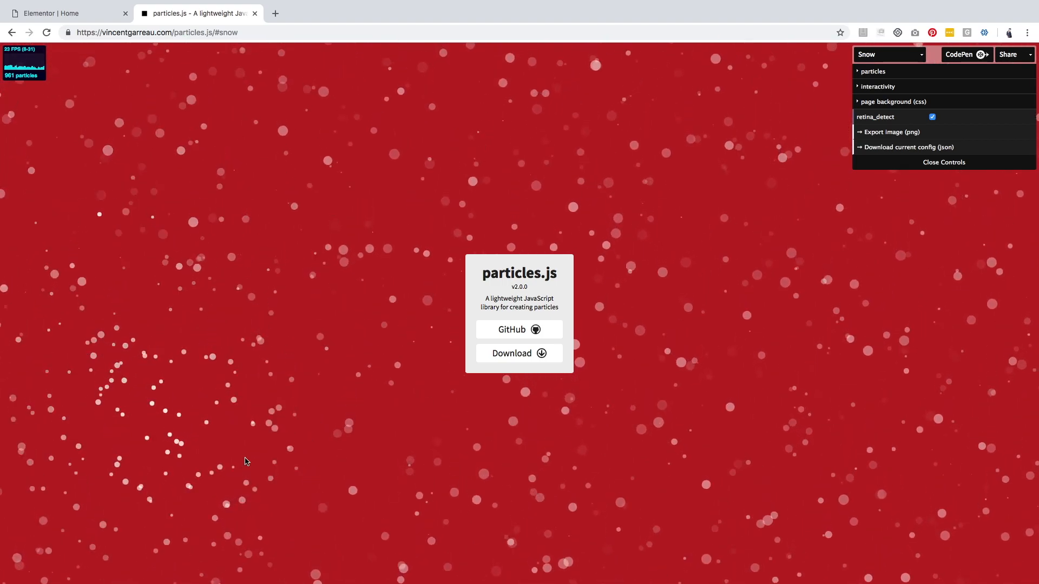
# Step: Return to the Elementor editor and replace the section's entire particle JSON with the copied Snow configuration
pyautogui.click(95, 14)
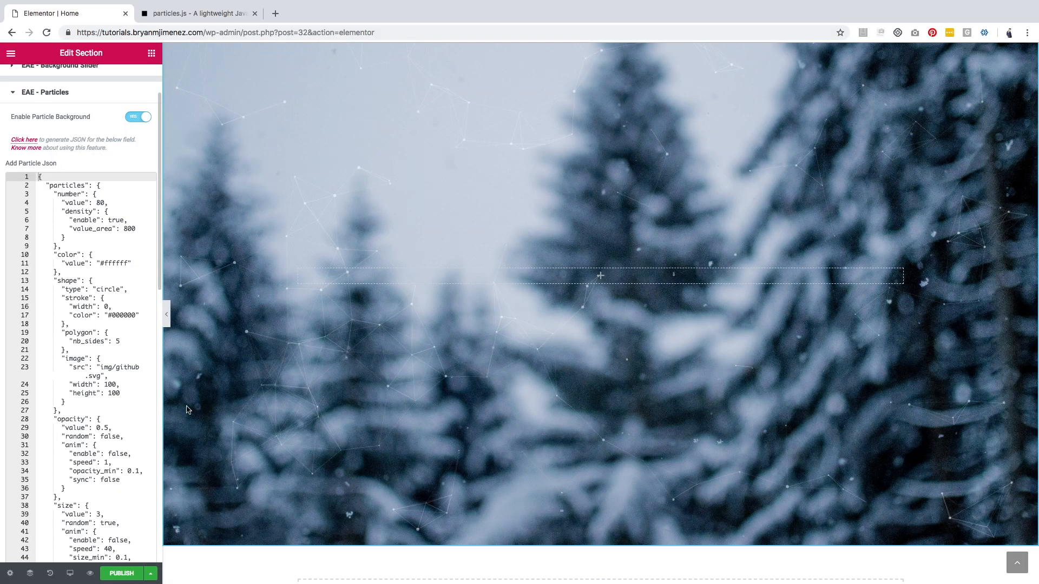
pyautogui.scroll(3, 88, 252)
pyautogui.click(77, 276)
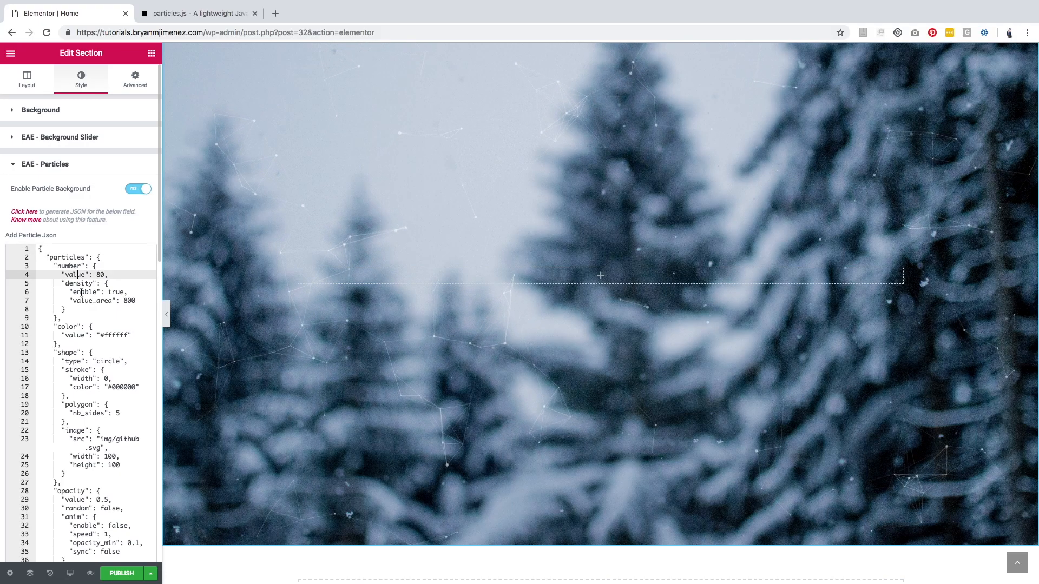
pyautogui.press('super+a')
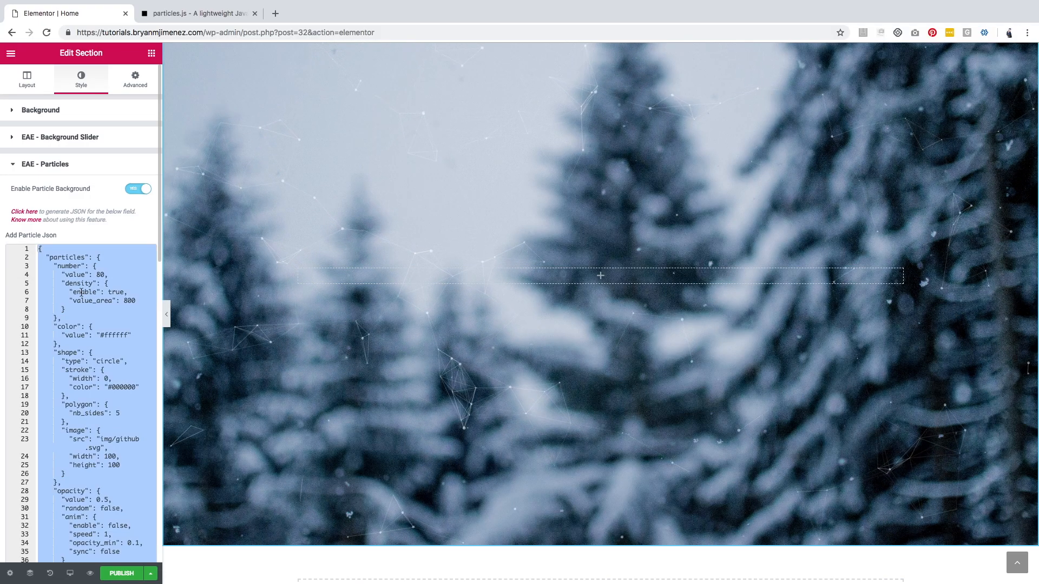
pyautogui.press('super+v')
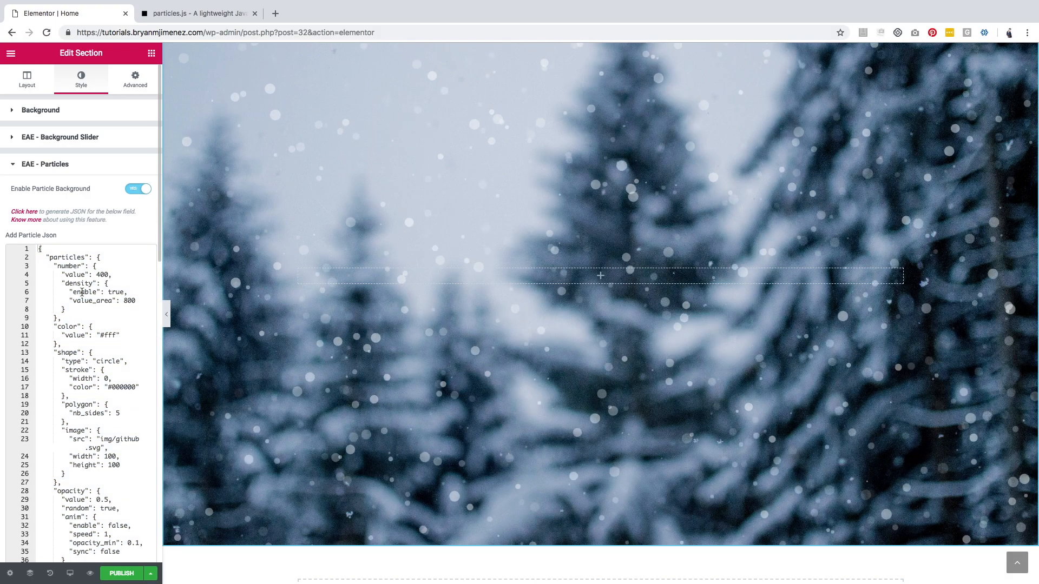
# Step: Review the page's sections from the snowfall background up to the city hero
pyautogui.scroll(2, 553, 319)
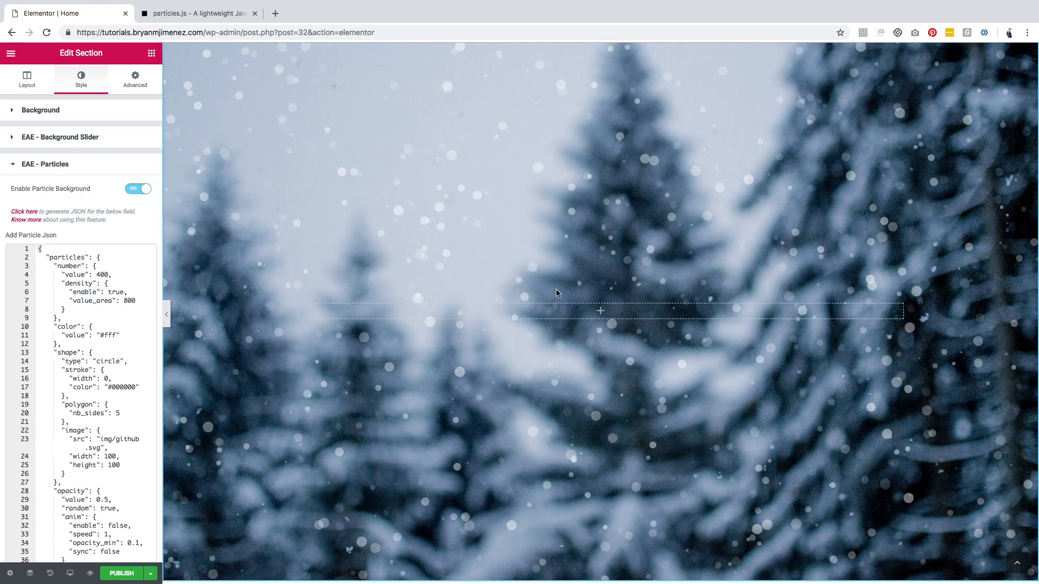
pyautogui.scroll(8, 546, 305)
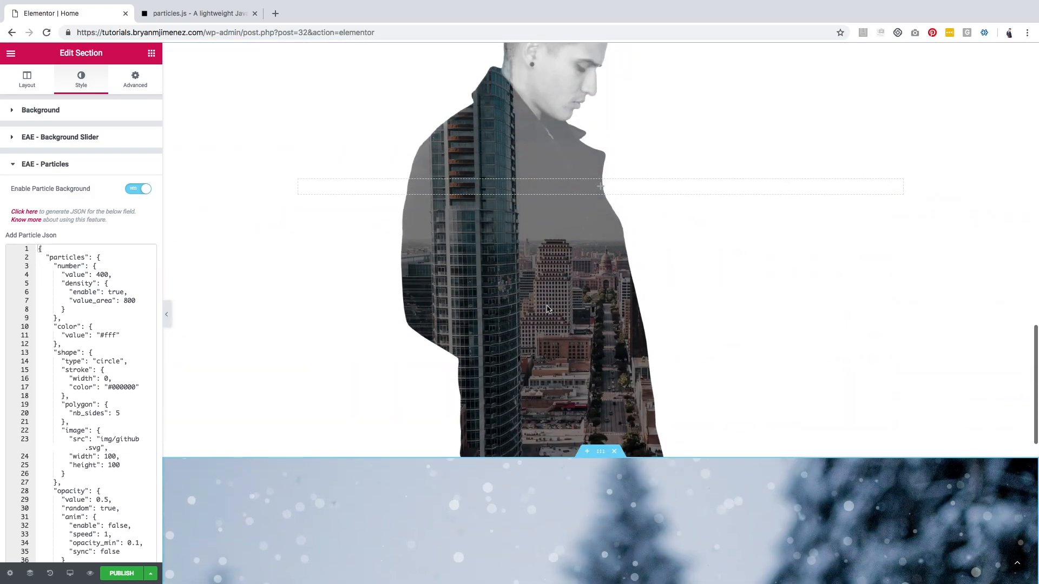
pyautogui.scroll(10, 549, 310)
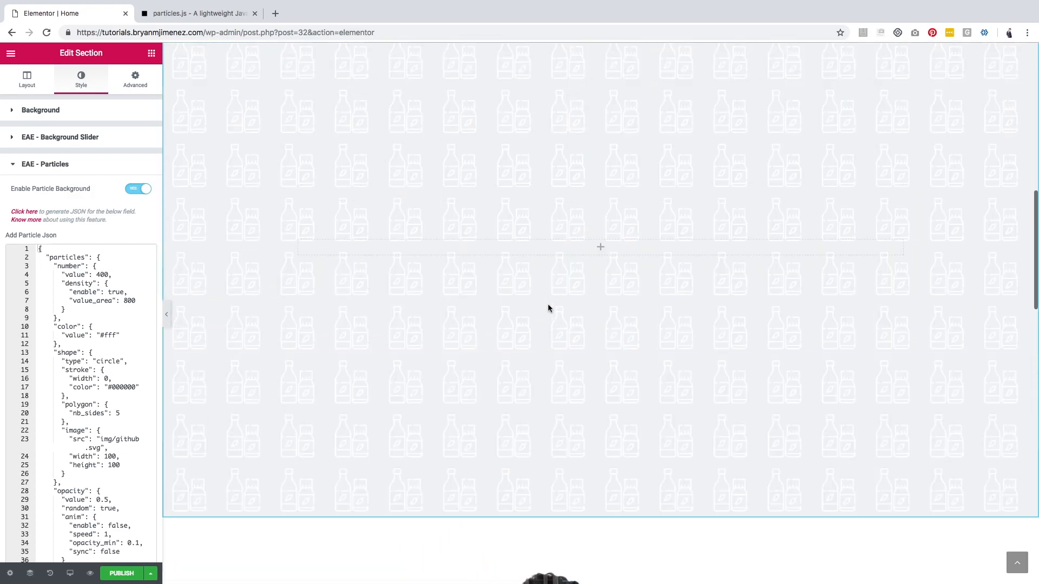
pyautogui.scroll(8, 547, 306)
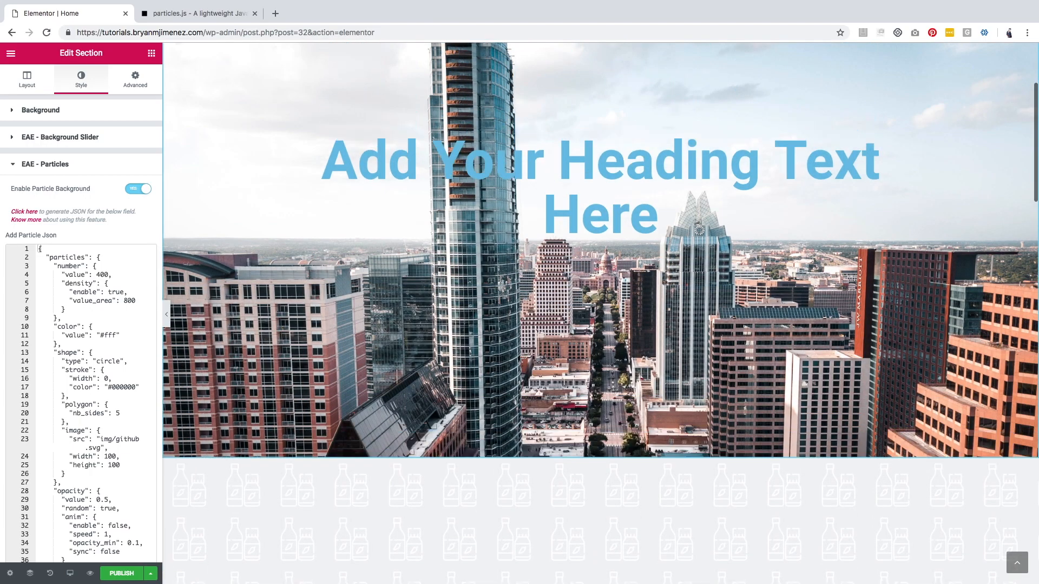
pyautogui.scroll(2, 549, 307)
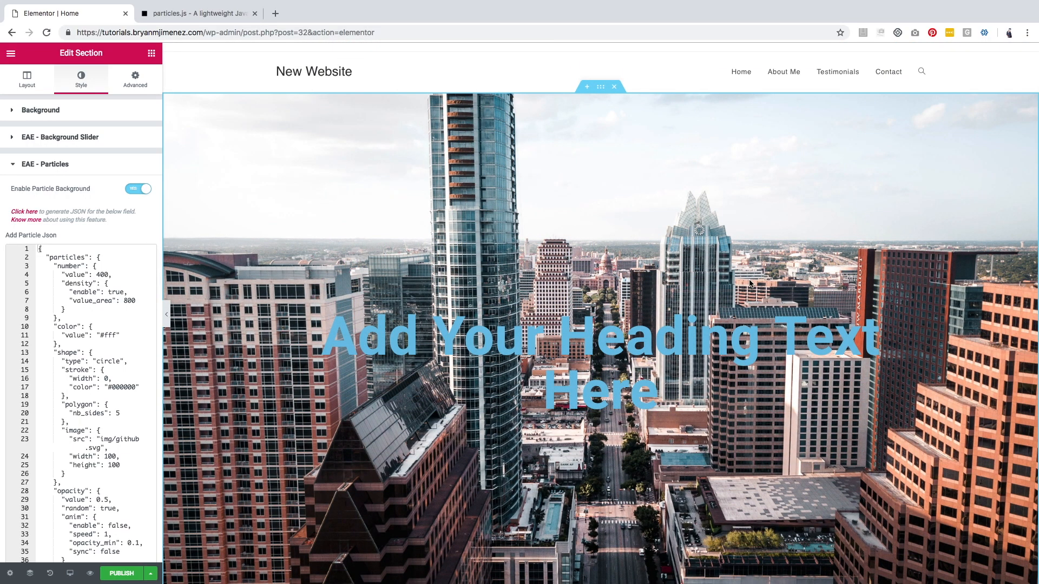